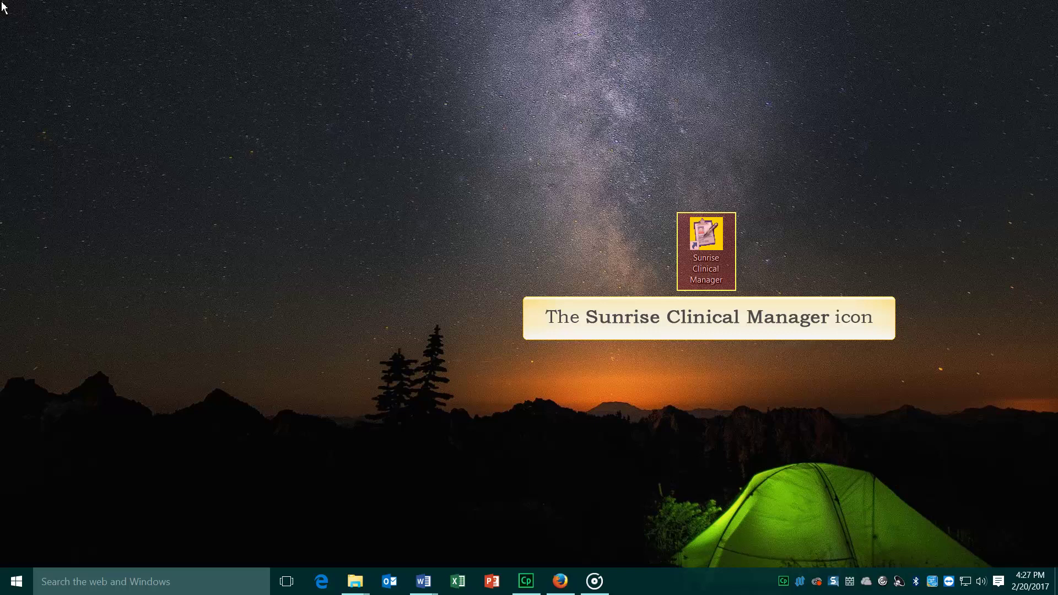
# Launch Sunrise Clinical Manager and log on with your user name and account password
pyautogui.doubleClick(708, 255)
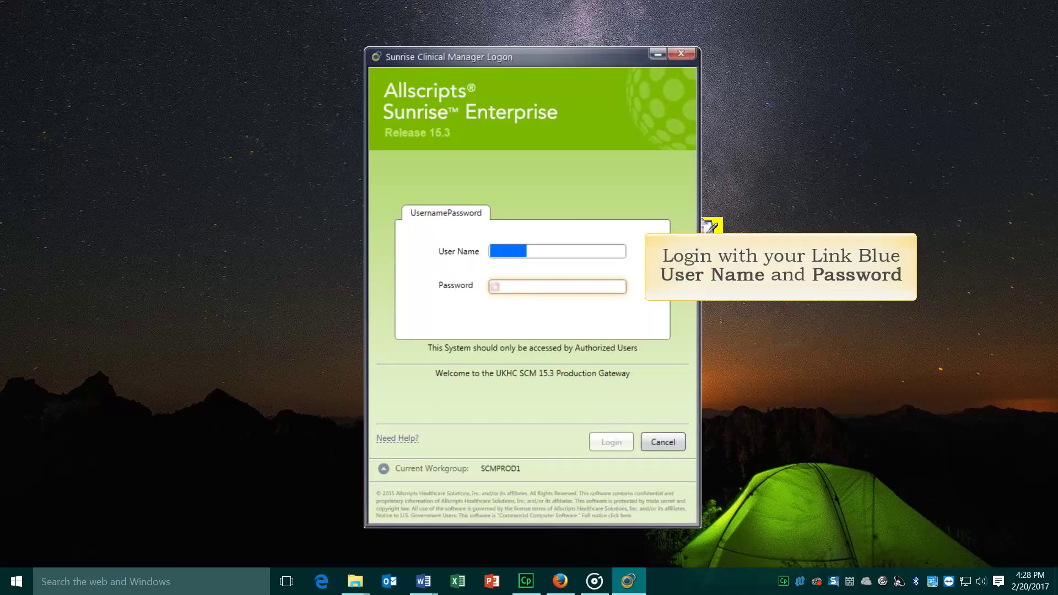
pyautogui.write('********')
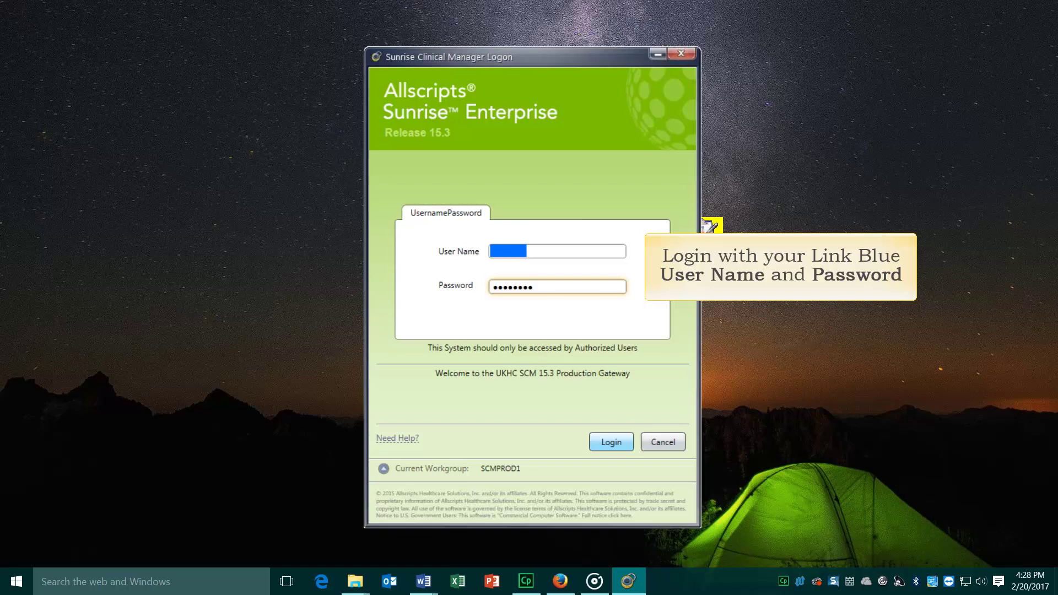
pyautogui.click(630, 444)
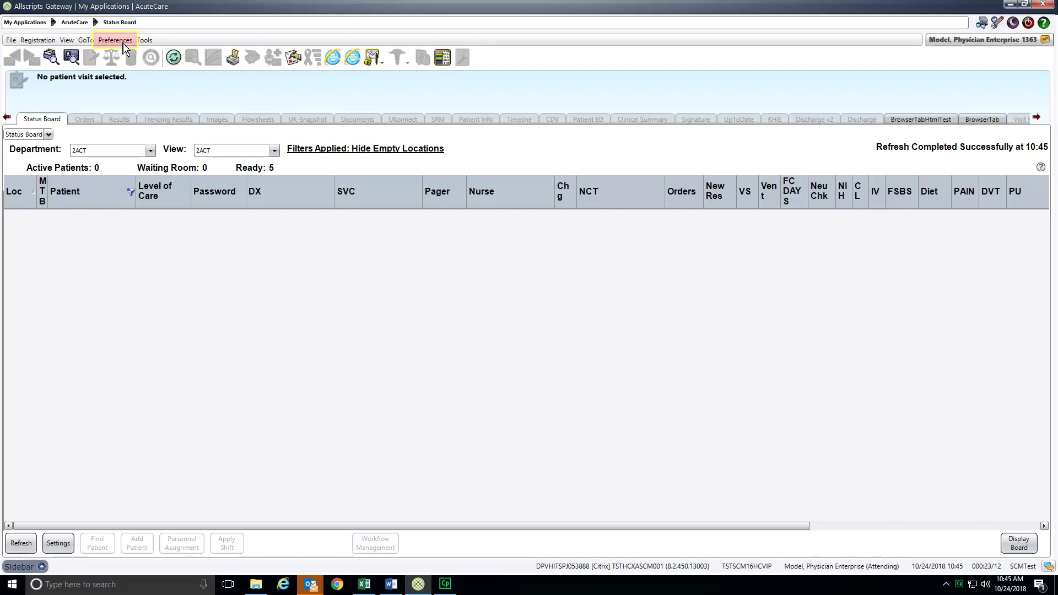
# In Preferences > Customize Toolbar, set Main and Tab toolbar Text Options to Show Text Labels
pyautogui.click(123, 44)
pyautogui.click(131, 52)
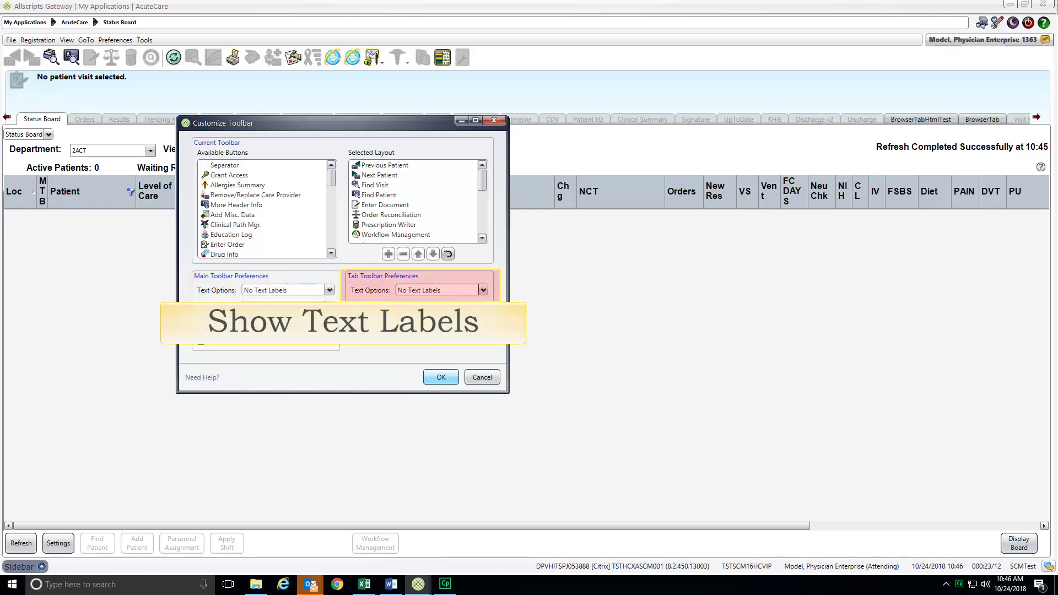
pyautogui.click(330, 290)
pyautogui.click(268, 300)
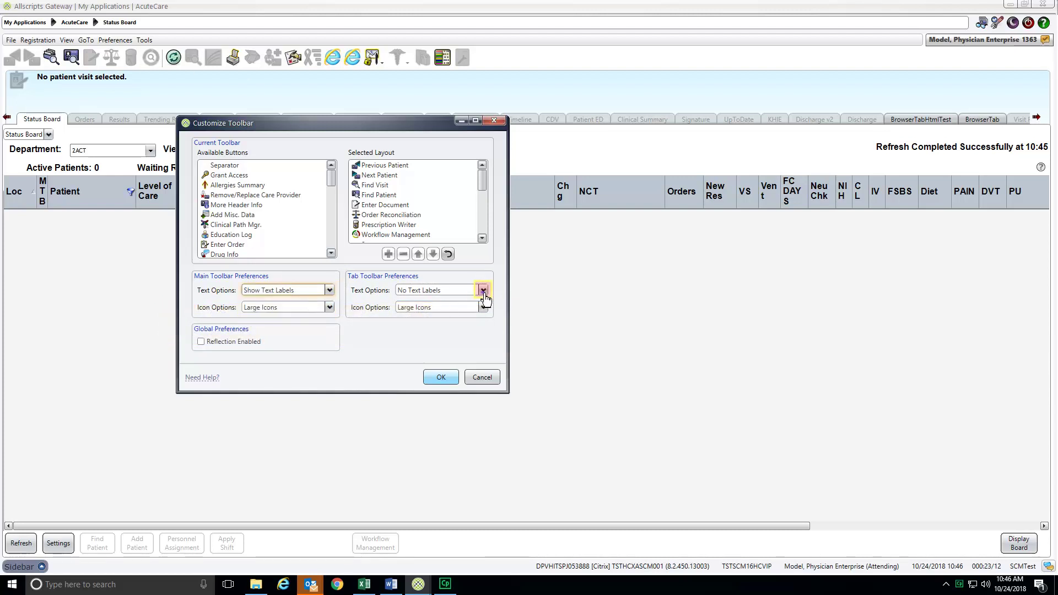
pyautogui.click(483, 290)
pyautogui.click(421, 300)
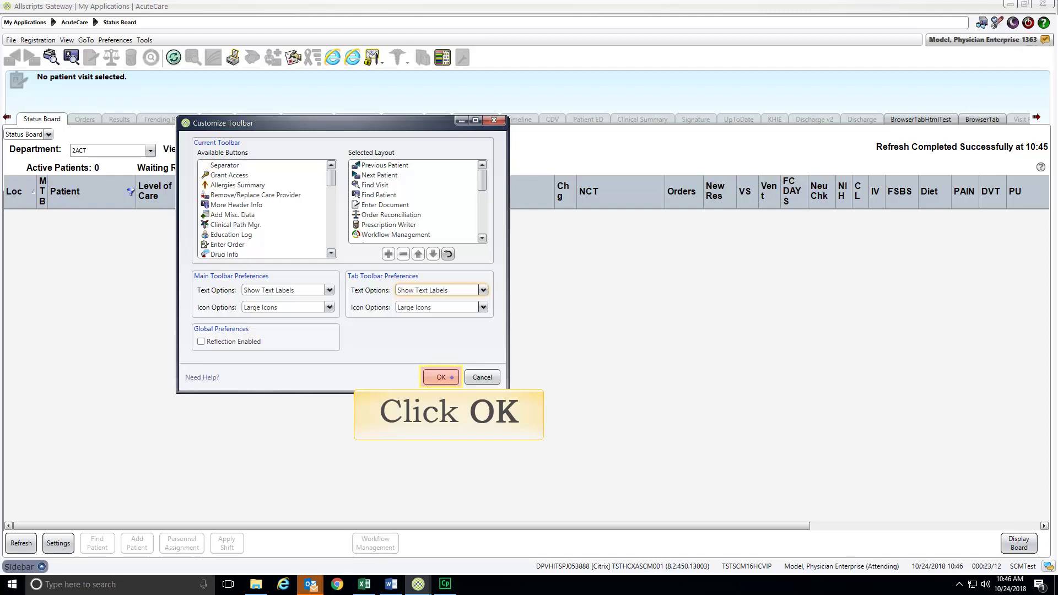
# Confirm the Show Text Labels toolbar settings with OK
pyautogui.click(451, 378)
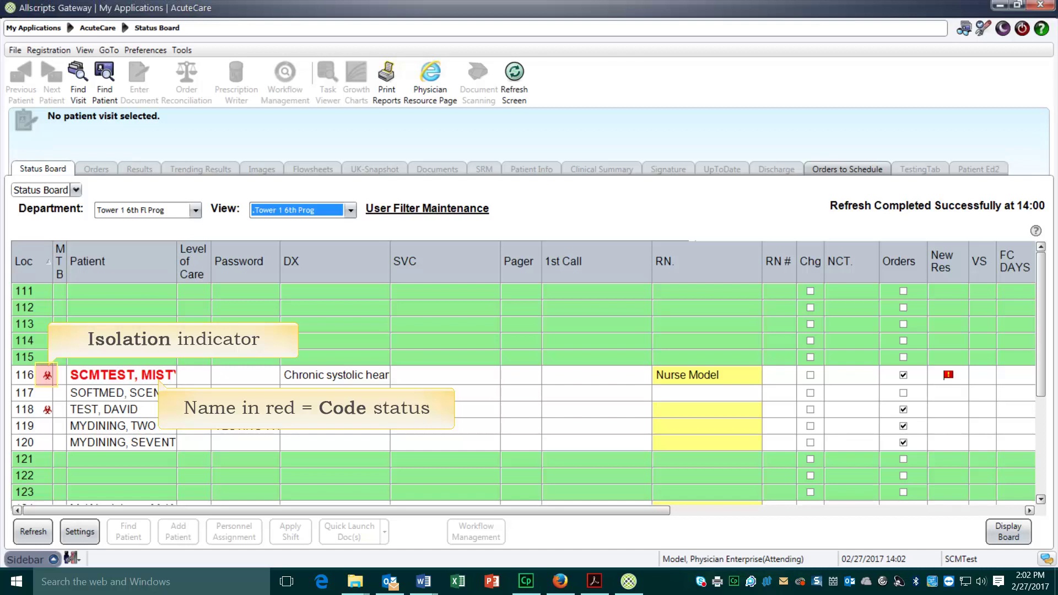
# Select the room 116 patient visit on the Tower 1 6th Fl Prog Status Board
pyautogui.click(122, 374)
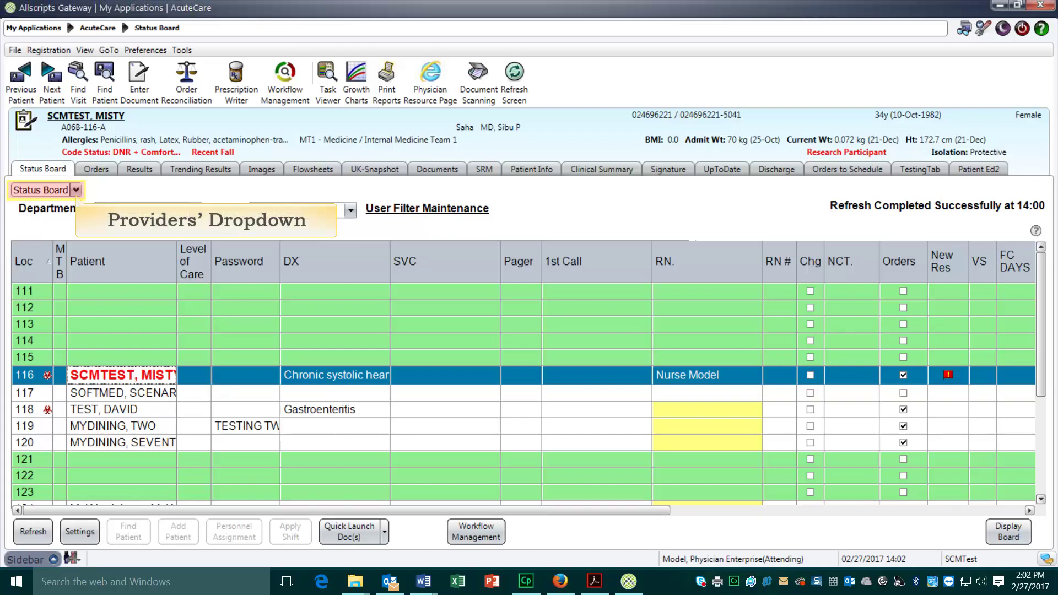
# Switch the view from the Status Board to the Inbox, then to the Patient List
pyautogui.click(76, 189)
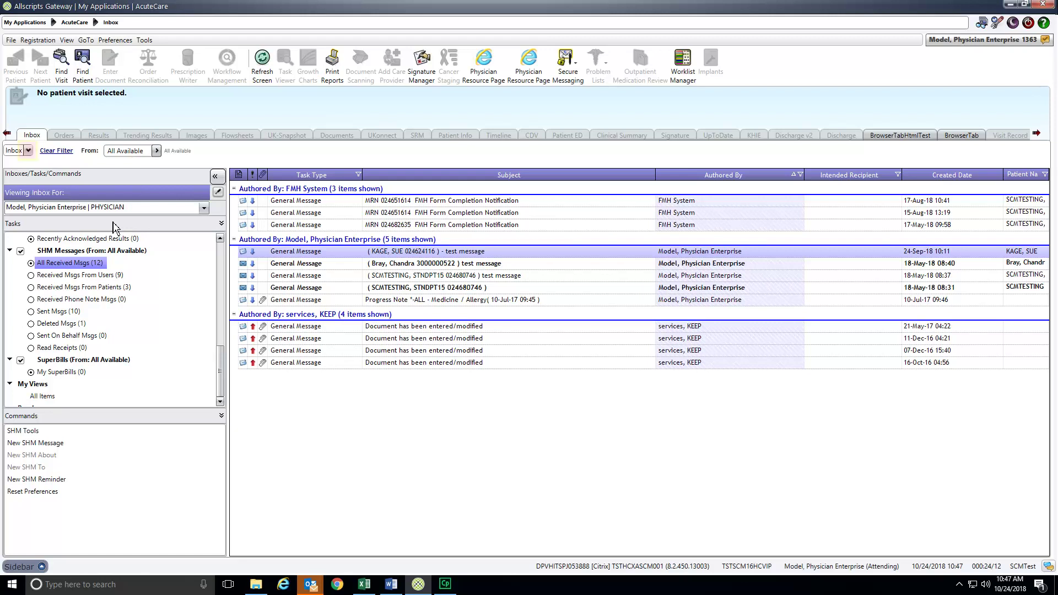
pyautogui.click(27, 151)
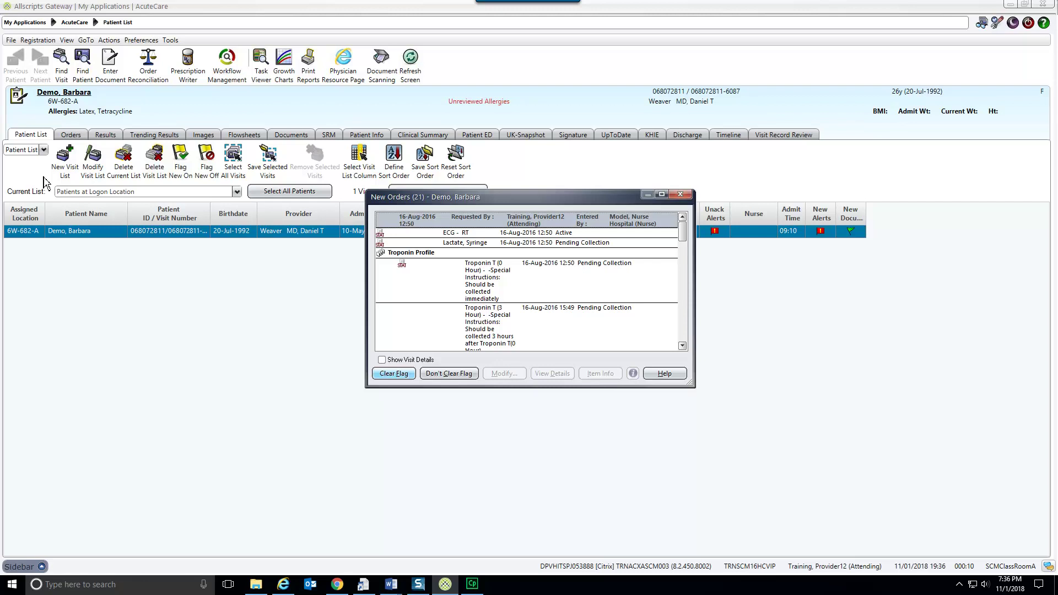
# Review the ECG - RT order, close it without clearing the flag, and open the Current List dropdown
pyautogui.doubleClick(509, 236)
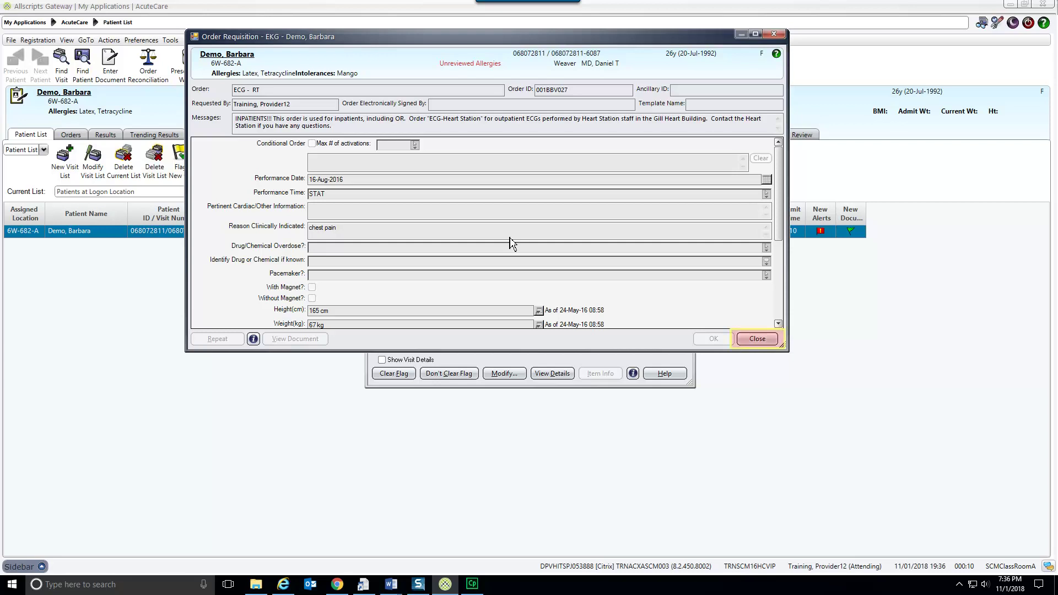
pyautogui.click(771, 339)
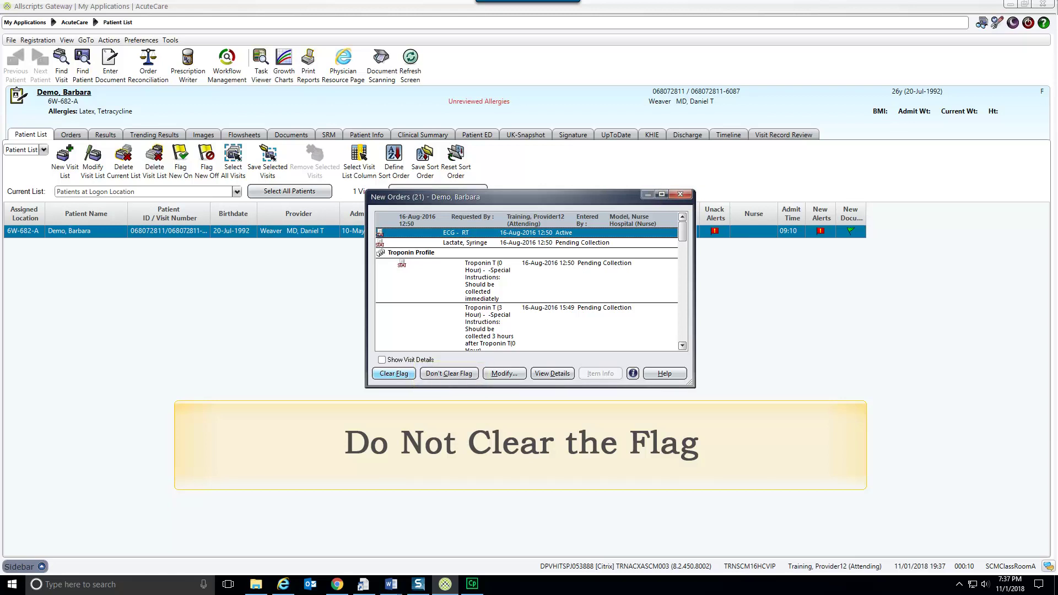
pyautogui.click(462, 374)
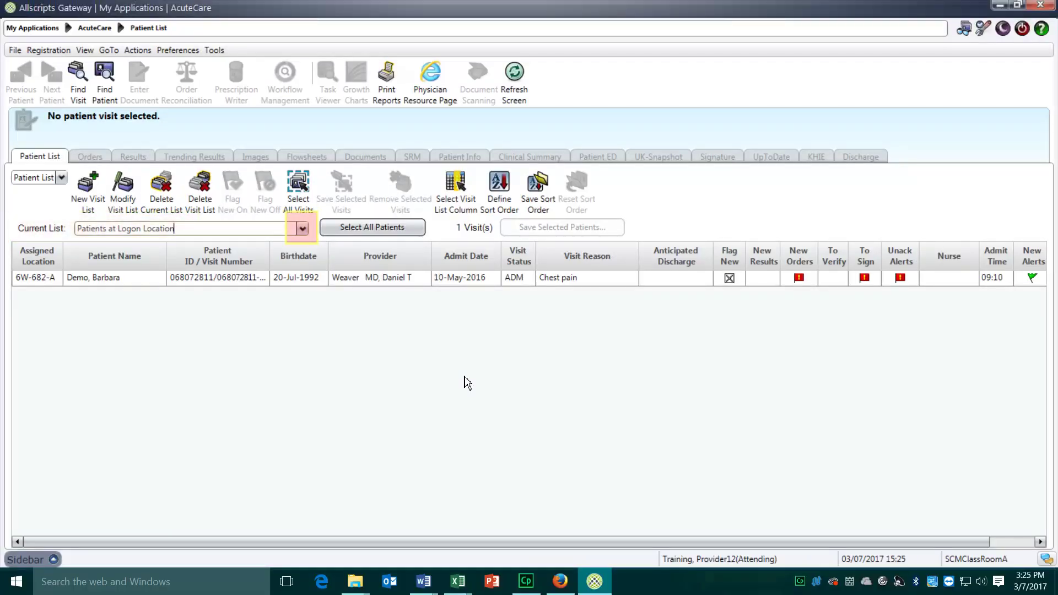
pyautogui.click(302, 228)
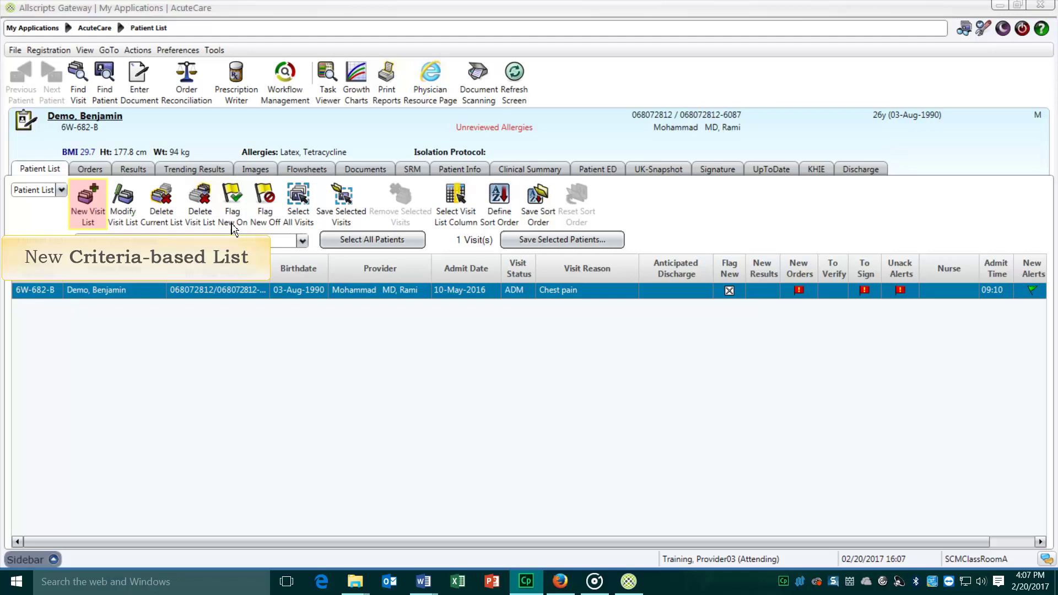
# Start a New Visit List from the Patient List tab
pyautogui.click(90, 206)
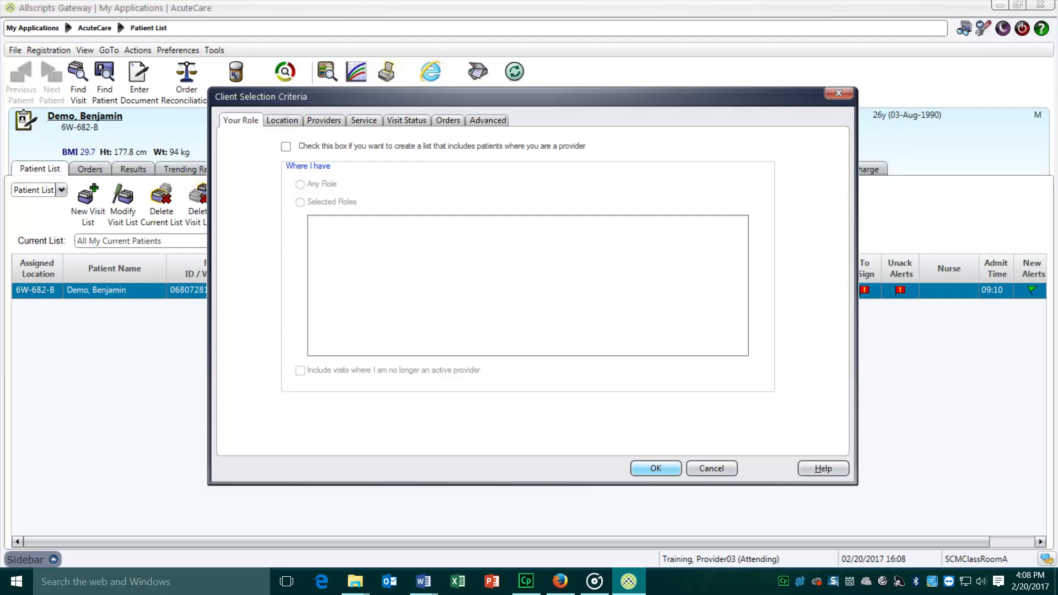
# On the Location tab, include selected locations only and expand the tree down to PCF Hospital
pyautogui.click(282, 120)
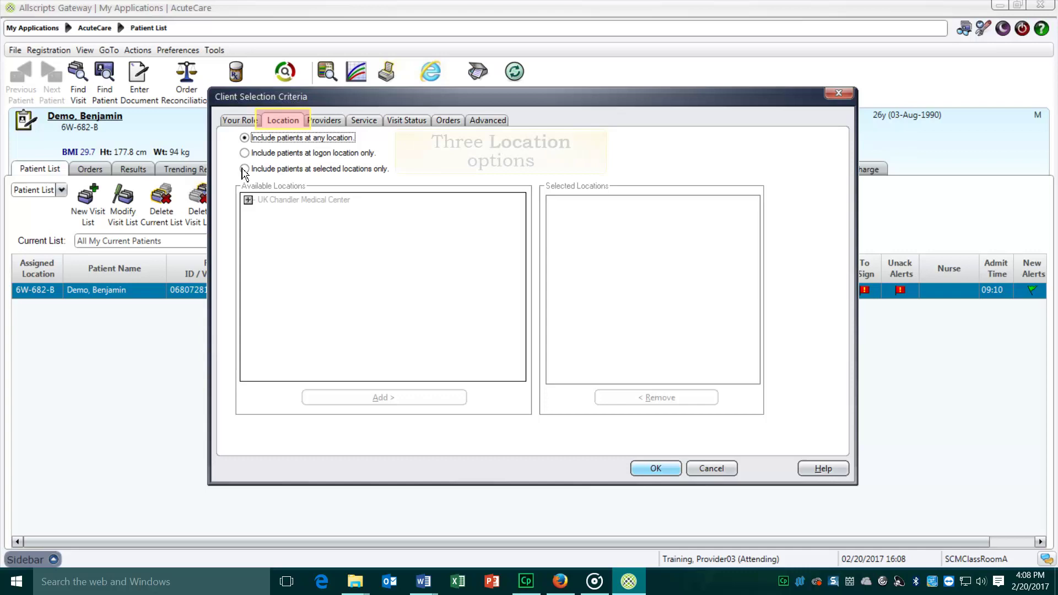
pyautogui.click(244, 168)
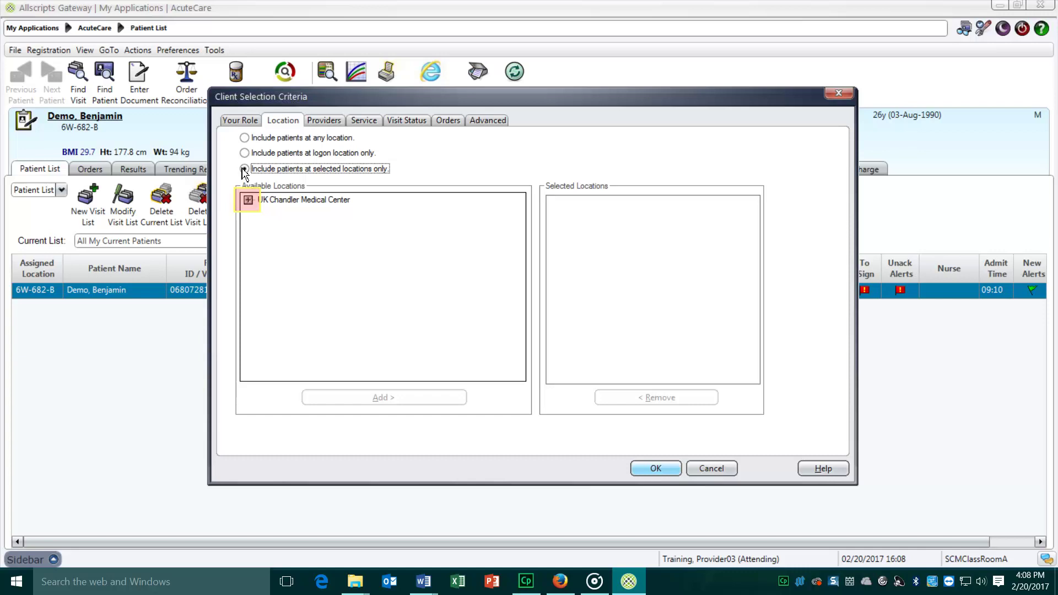
pyautogui.click(248, 200)
pyautogui.click(262, 261)
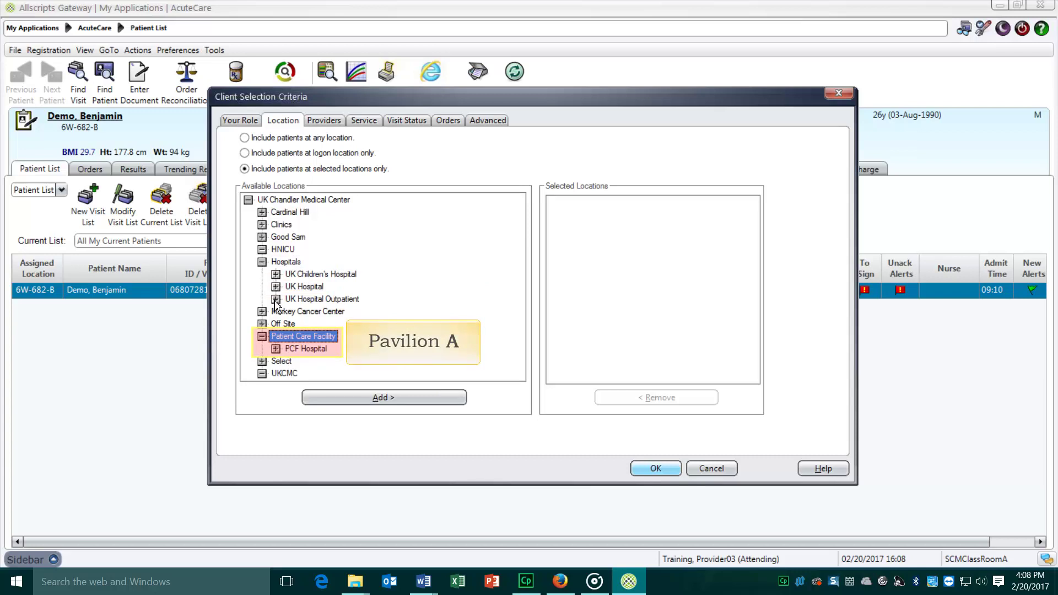
pyautogui.click(276, 348)
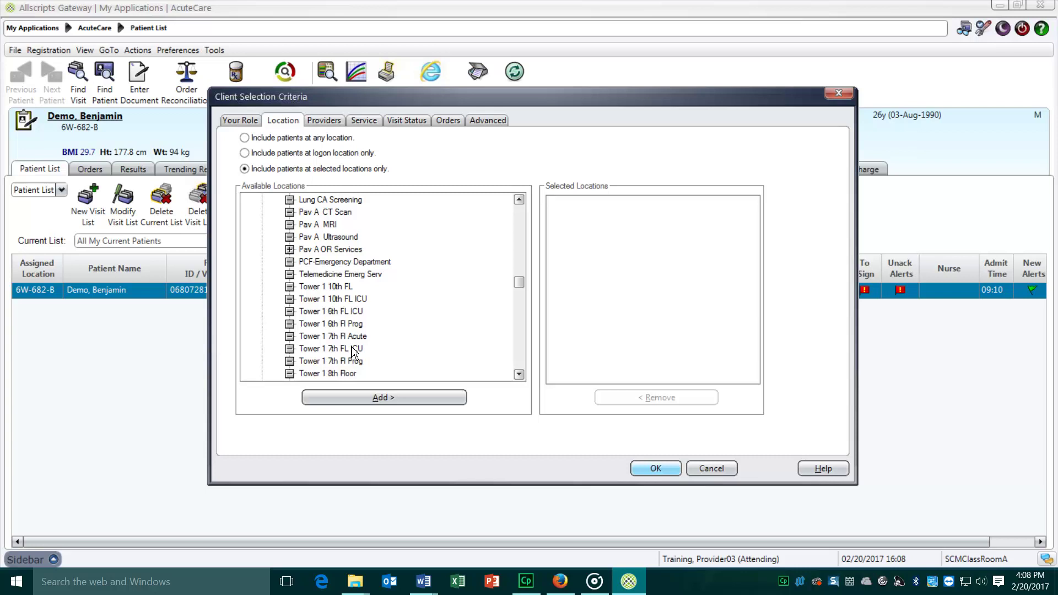
# Add Tower 1 7th FL ICU and PCF-Emergency Department to the selected locations
pyautogui.click(353, 350)
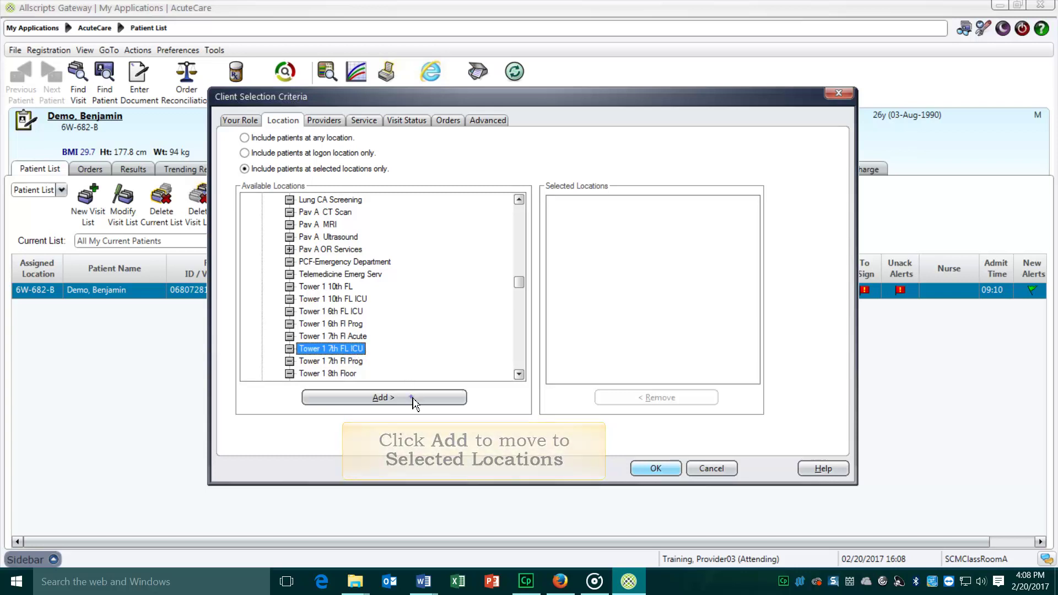
pyautogui.click(414, 401)
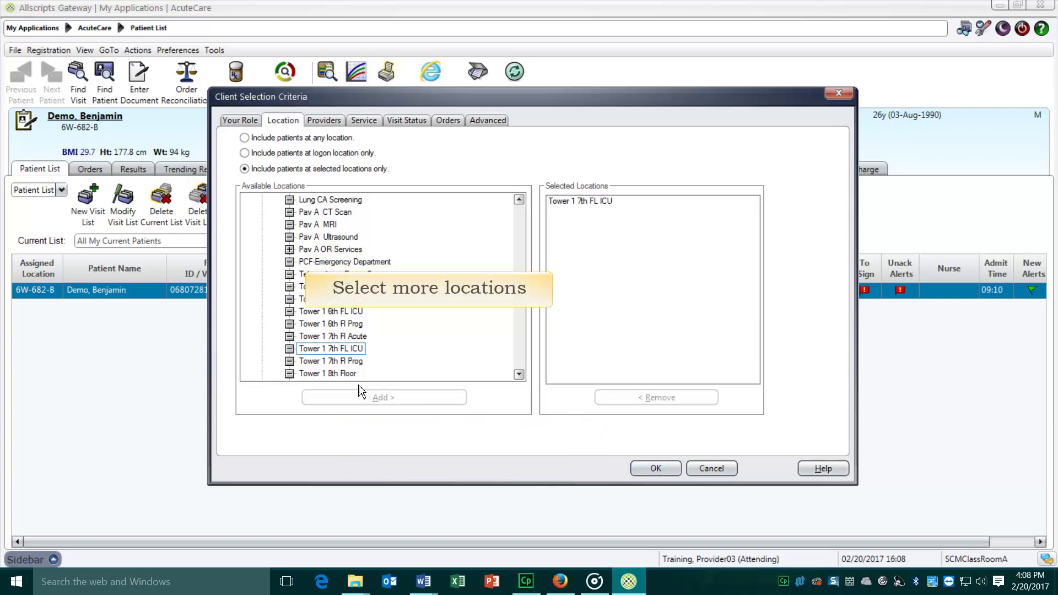
pyautogui.click(309, 262)
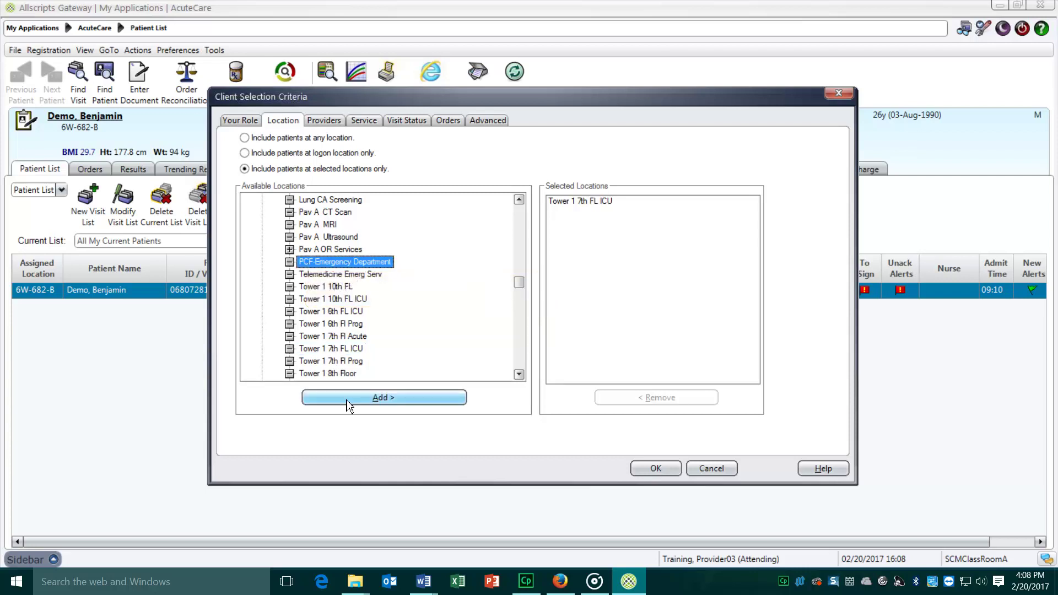
pyautogui.click(347, 398)
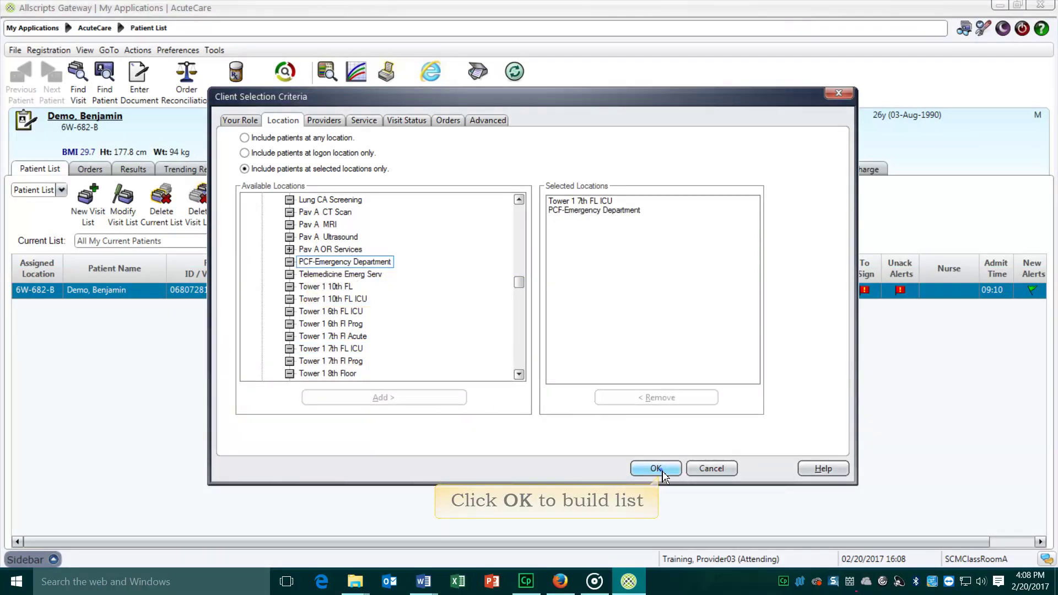
# Confirm the location criteria and save the list under the name '7 & ED'
pyautogui.click(656, 468)
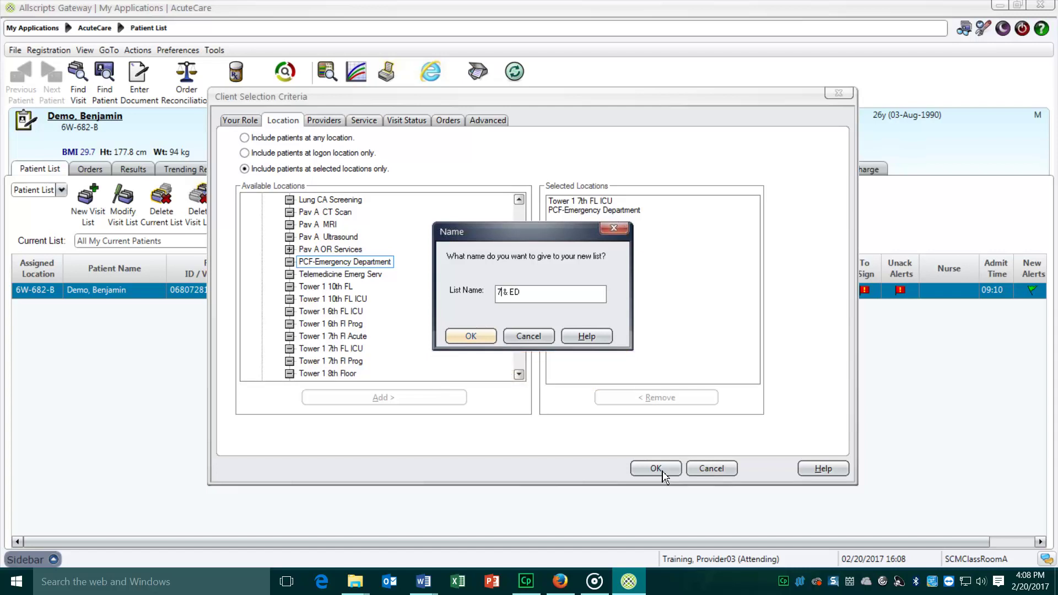
pyautogui.click(471, 336)
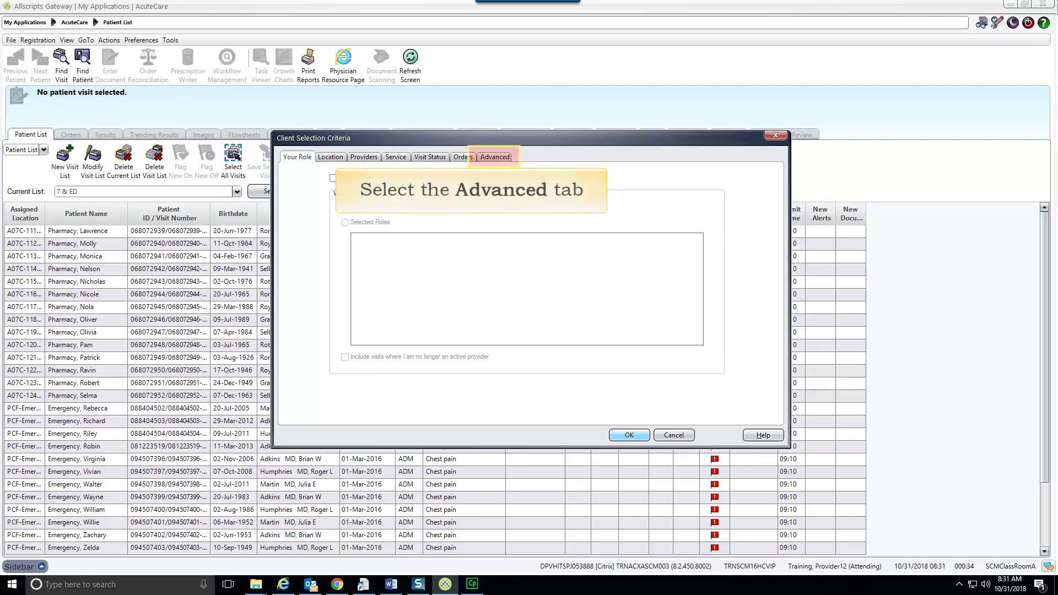
# On the Advanced tab, choose Patient Team criteria MT3, MT4 and MT6 with Team Type <All>
pyautogui.click(504, 158)
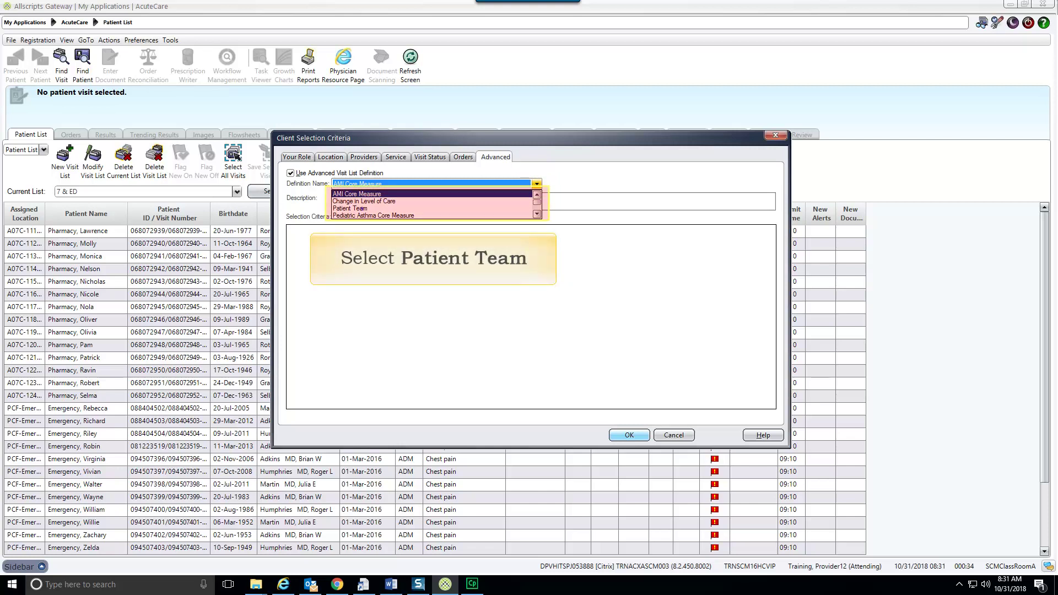
pyautogui.click(398, 208)
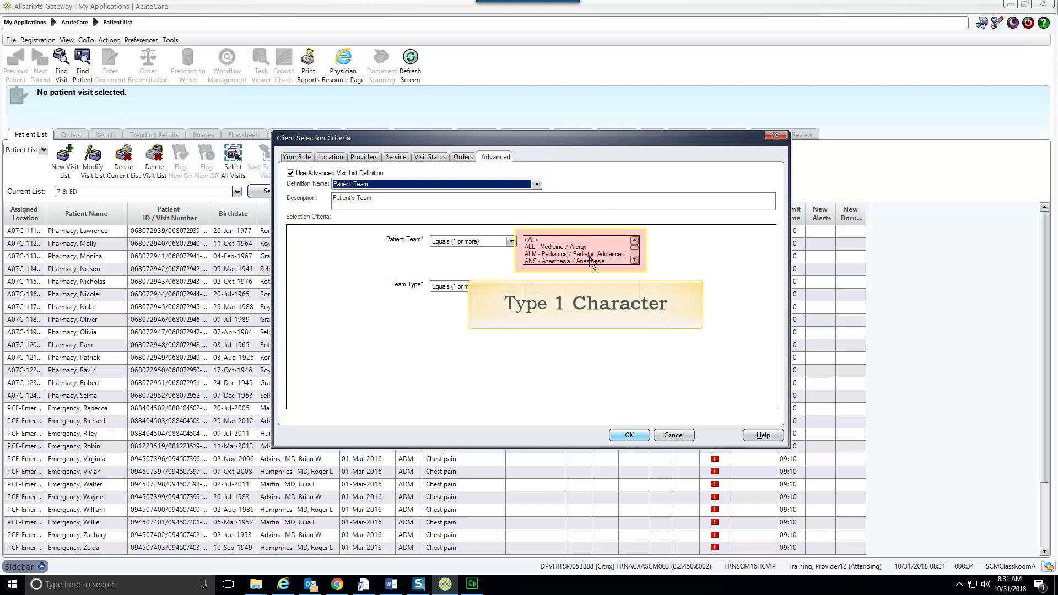
pyautogui.press('m')
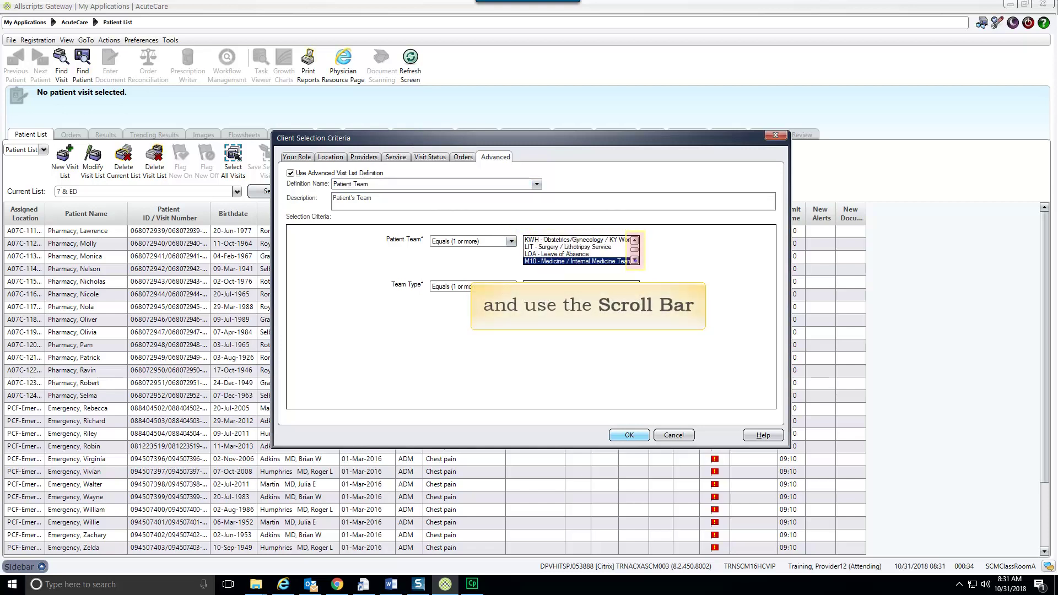
pyautogui.click(576, 240)
pyautogui.keyDown('ctrl'); pyautogui.click(557, 247); pyautogui.keyUp('ctrl')
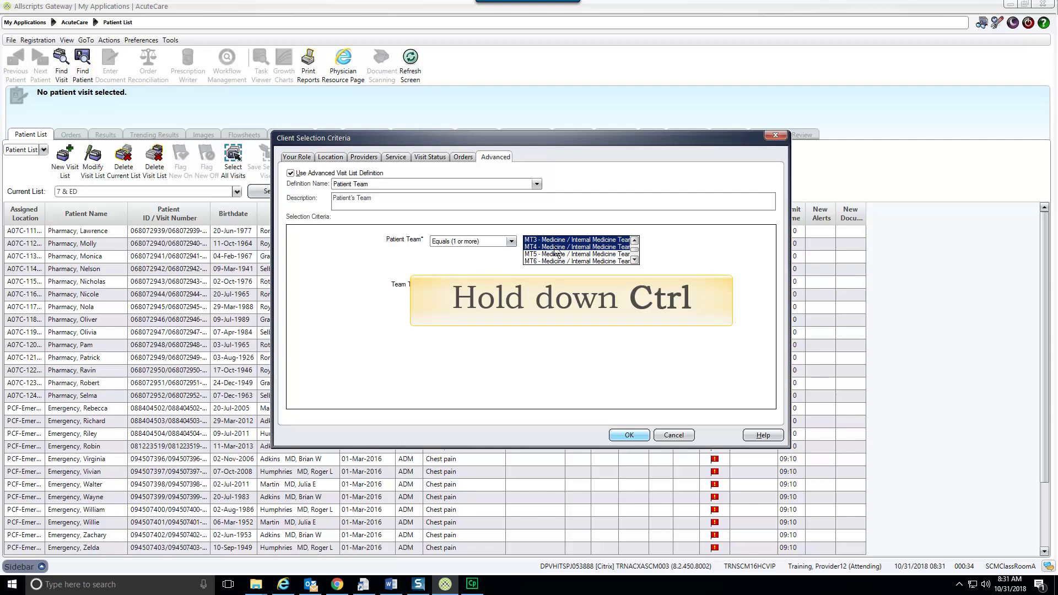
pyautogui.keyDown('ctrl'); pyautogui.click(558, 261); pyautogui.keyUp('ctrl')
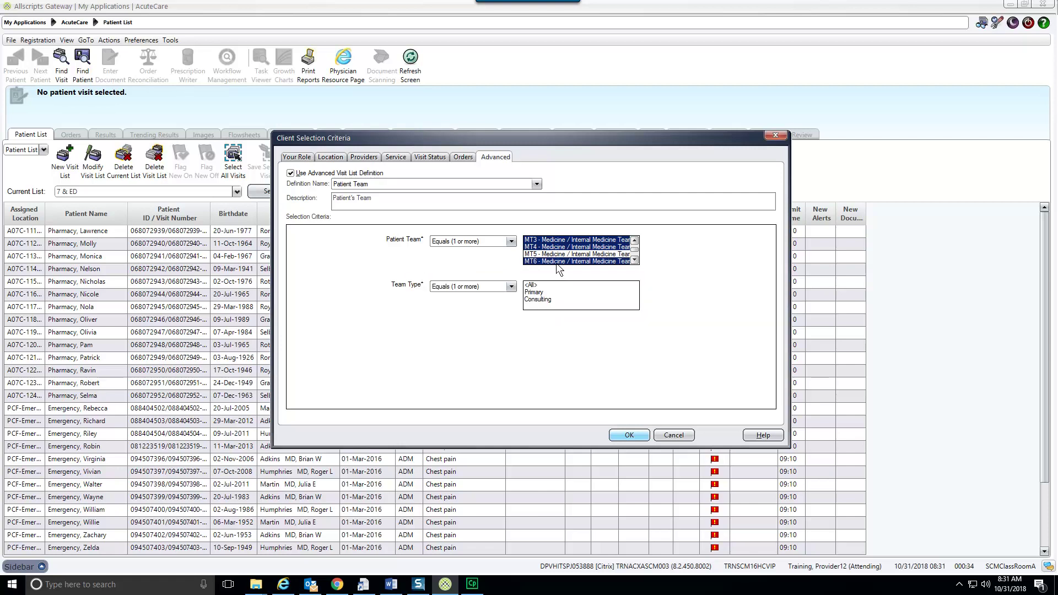
pyautogui.click(539, 286)
# Confirm the criteria and name the new list 'MT 3, 4 & 6'
pyautogui.click(629, 435)
pyautogui.write('MT 3, 4 & 6')
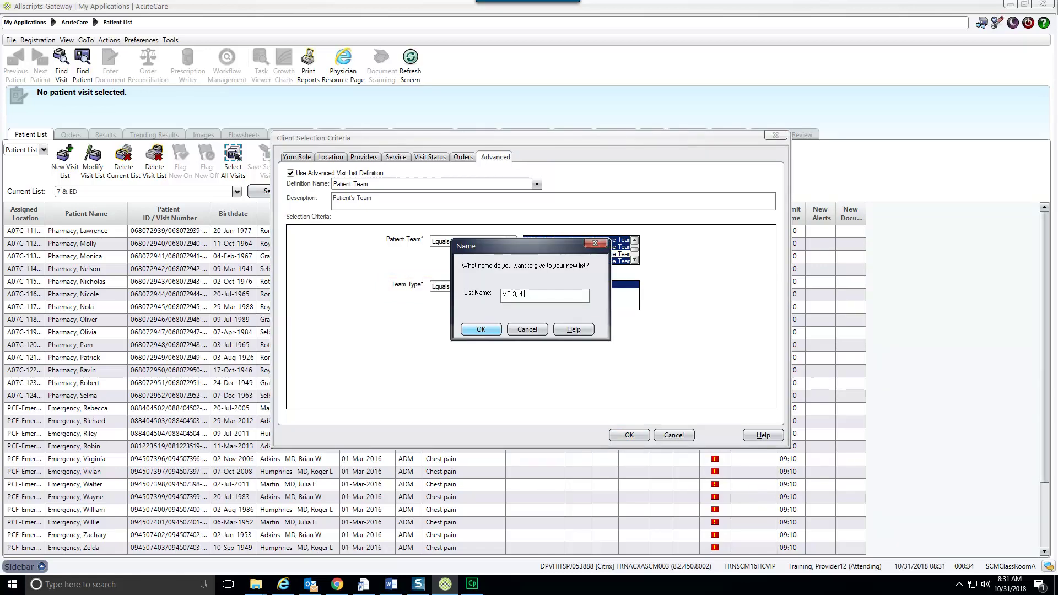
pyautogui.click(480, 330)
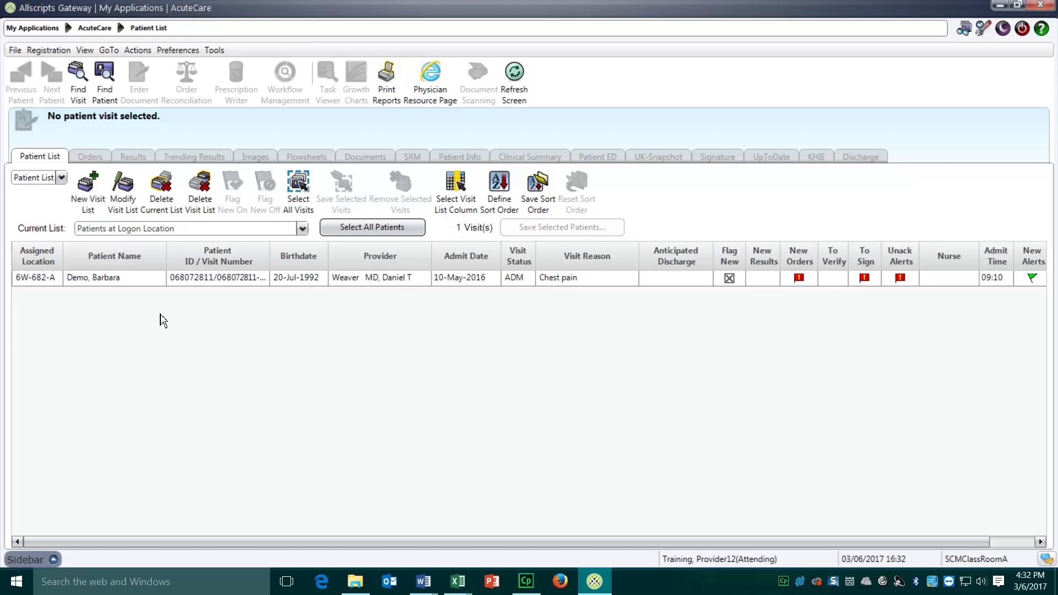
# Save the single listed patient visit into a new patient list named 'Today's Patients'
pyautogui.click(97, 279)
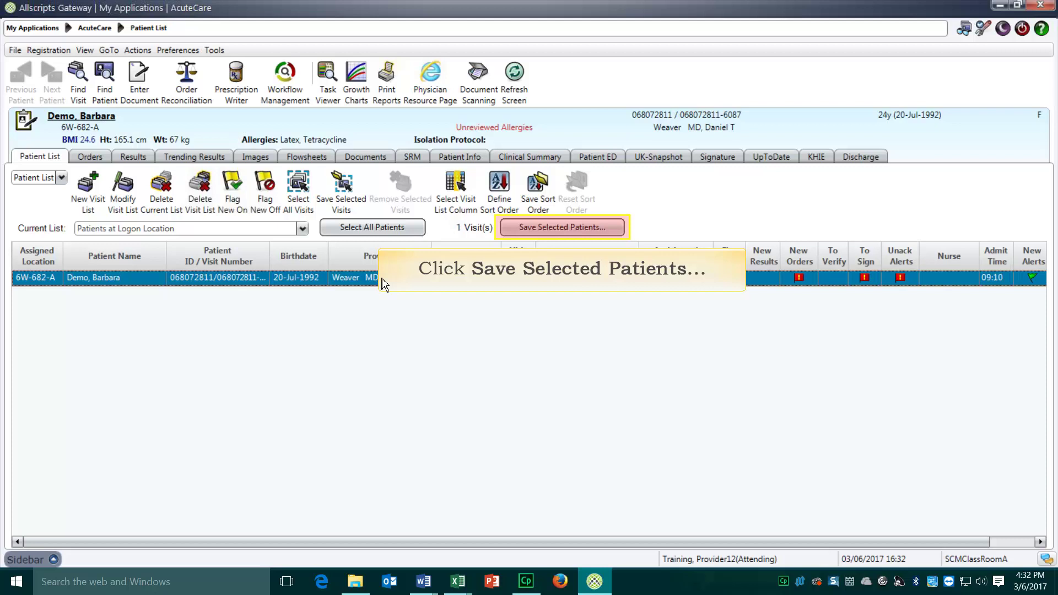
pyautogui.click(566, 228)
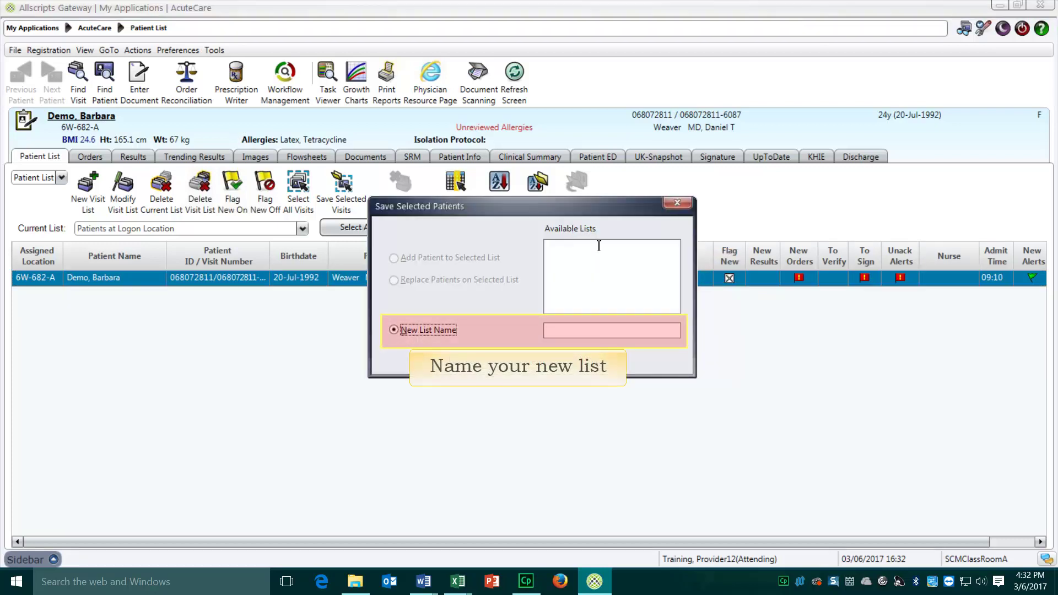
pyautogui.write("Today's Patients")
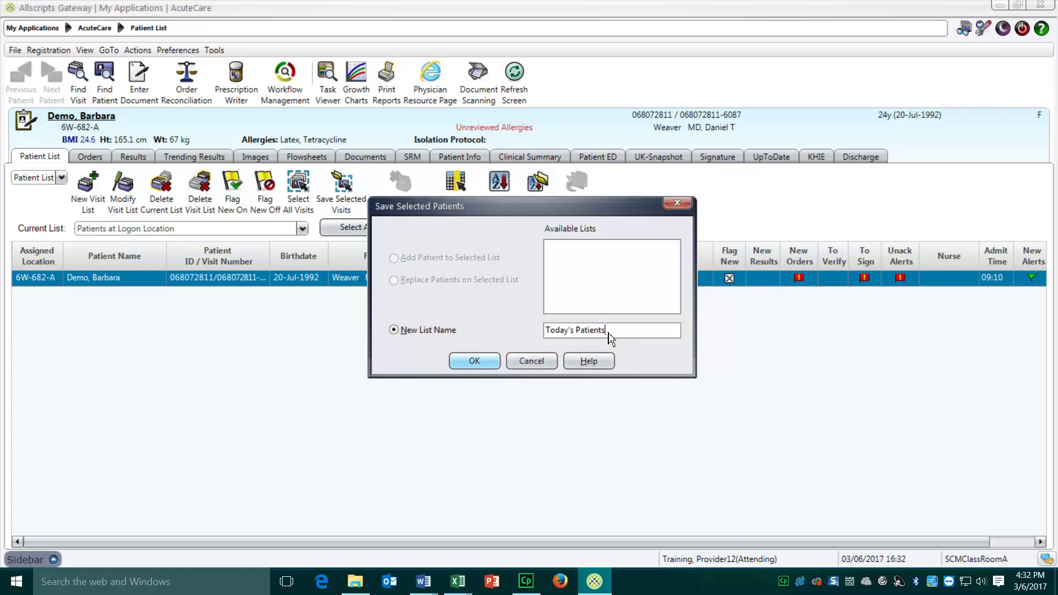
pyautogui.click(474, 361)
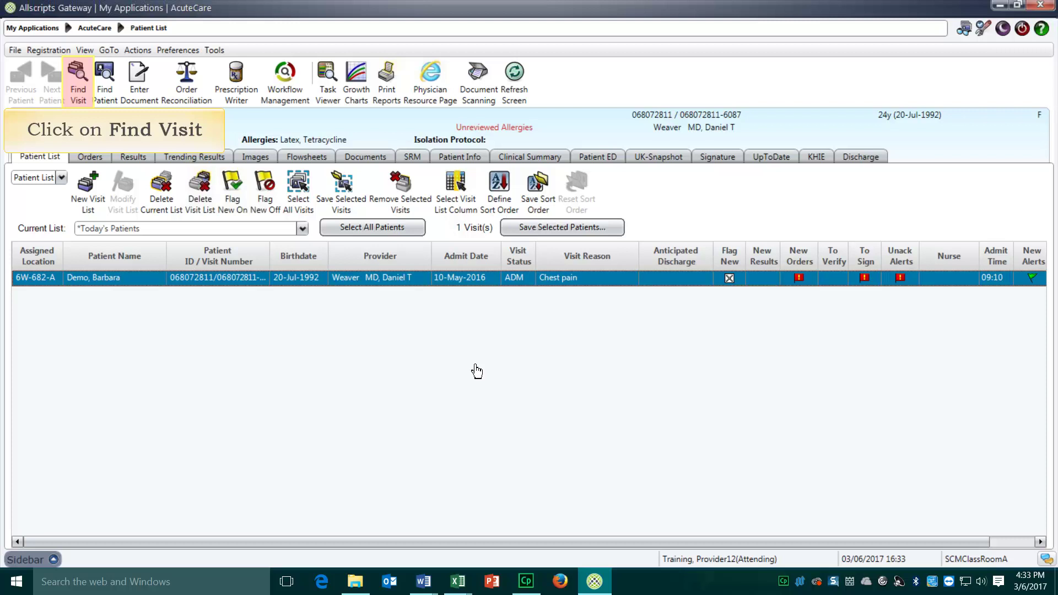
# Search for a visit by MRN ID using the patient's 9-digit medical record number
pyautogui.click(77, 84)
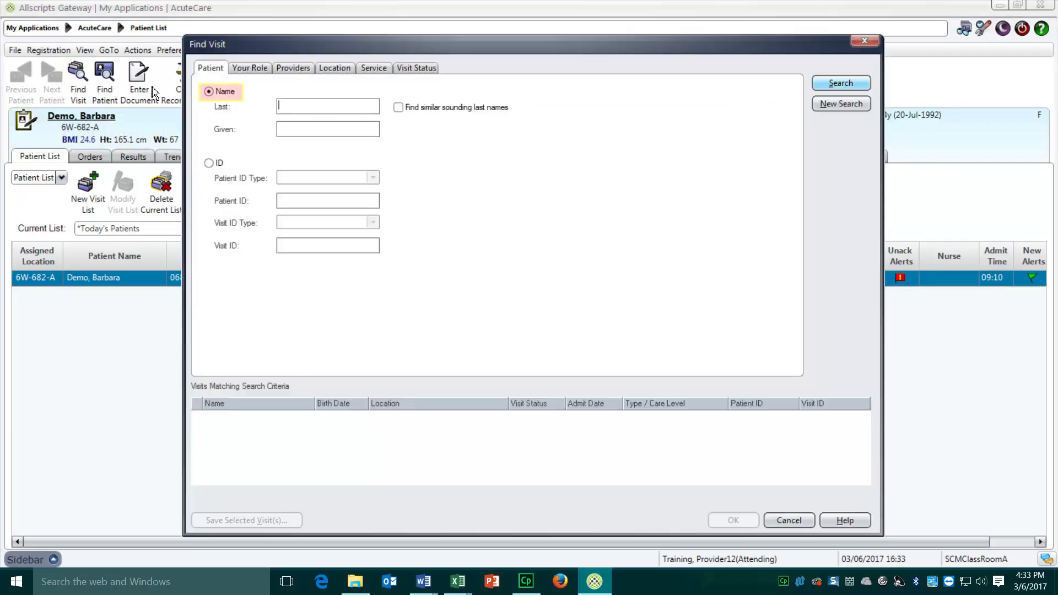
pyautogui.click(208, 162)
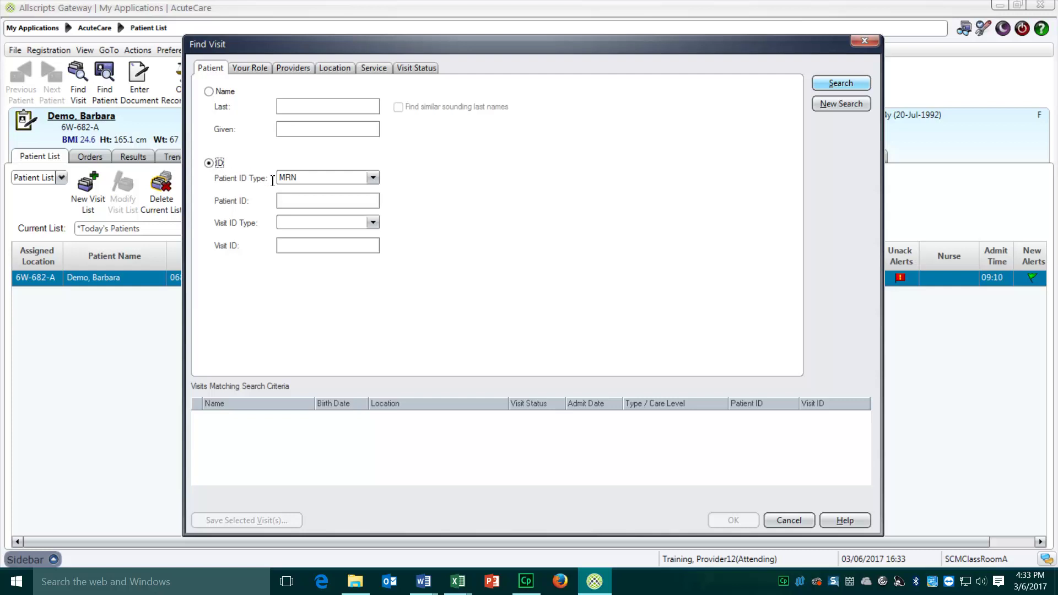
pyautogui.click(280, 201)
pyautogui.write('07590')
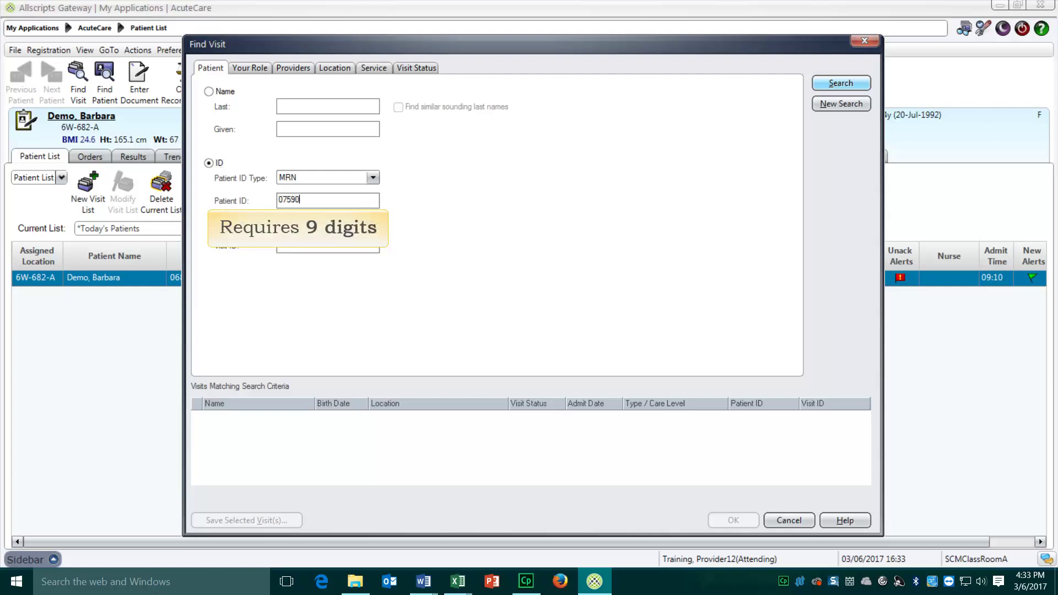
pyautogui.write('4194')
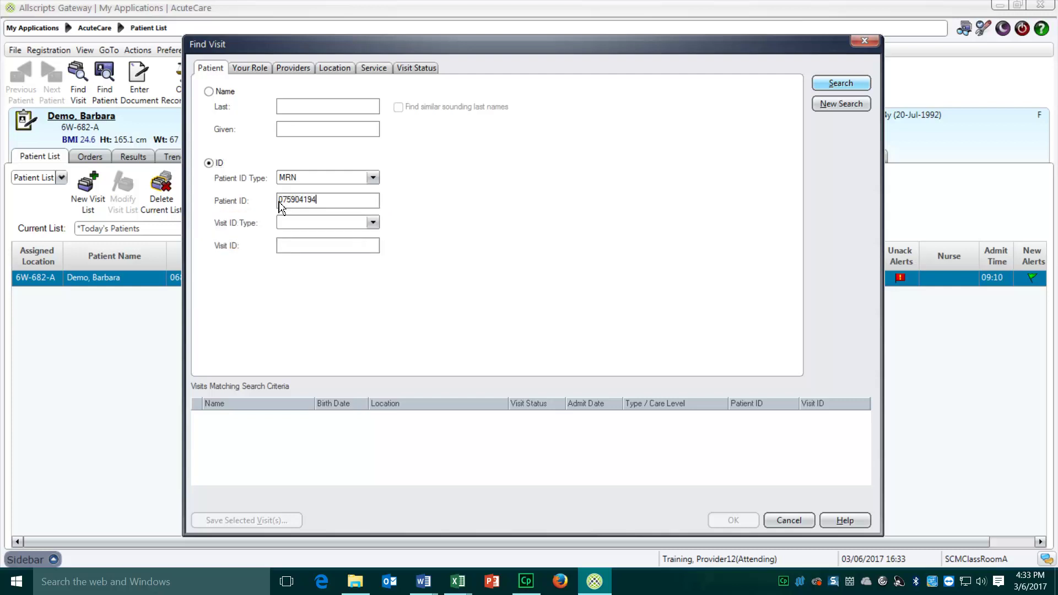
pyautogui.click(840, 85)
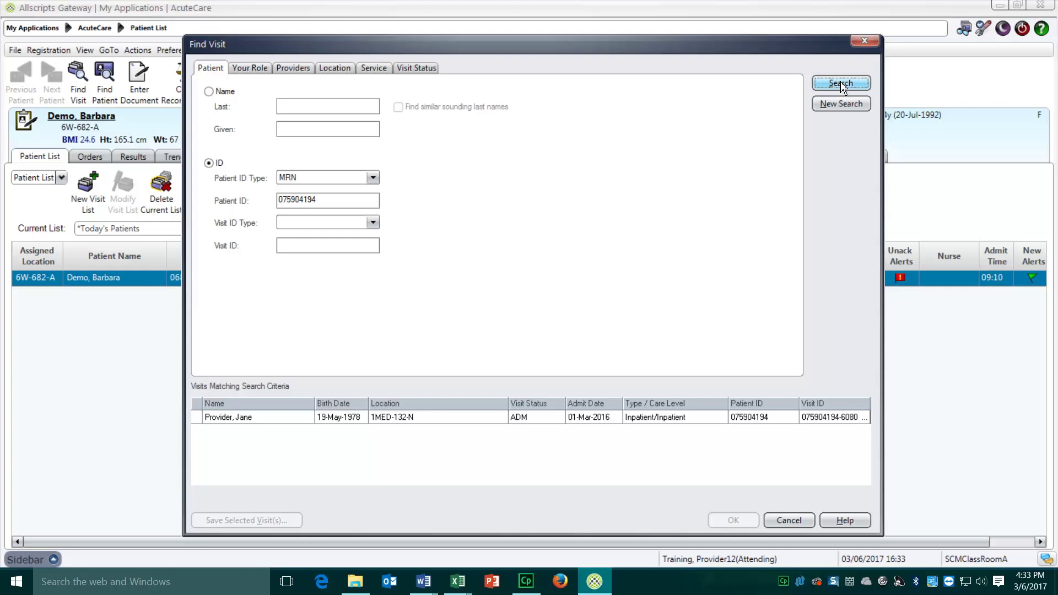
# Add the found visit to the existing Today's Patients list
pyautogui.click(481, 422)
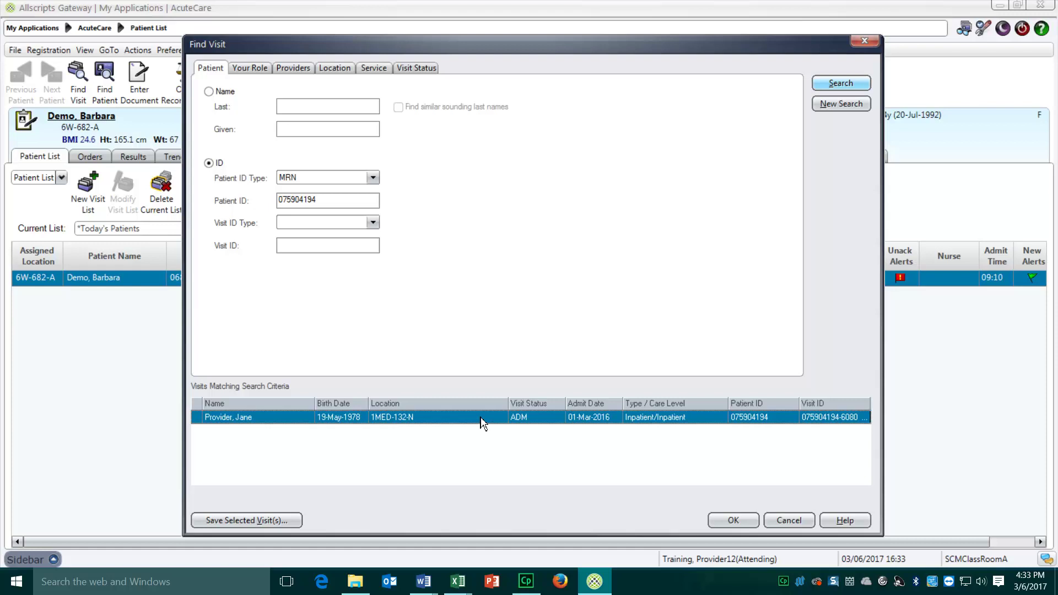
pyautogui.click(240, 520)
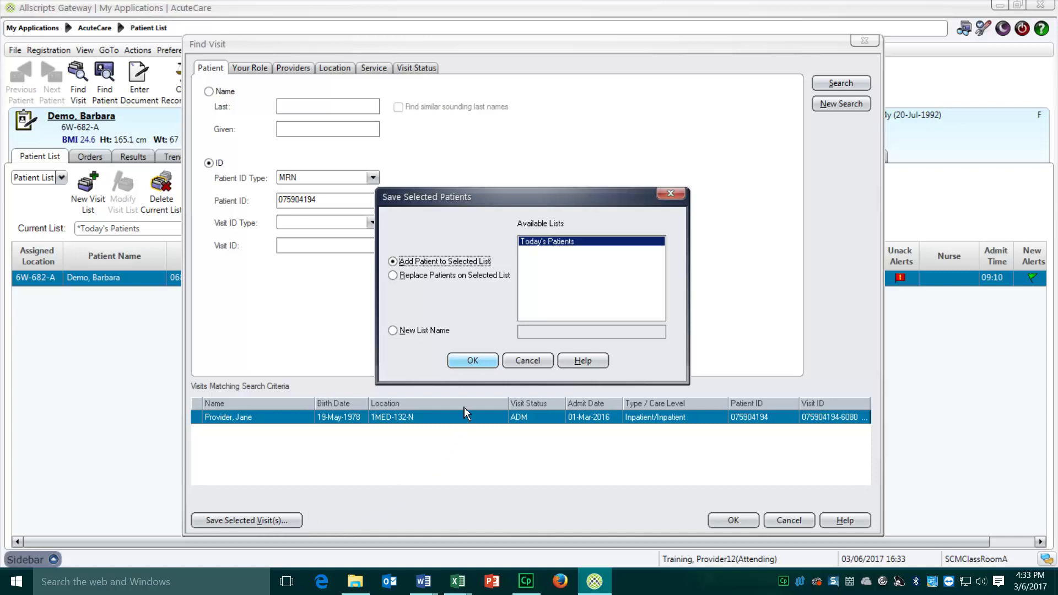
pyautogui.click(472, 361)
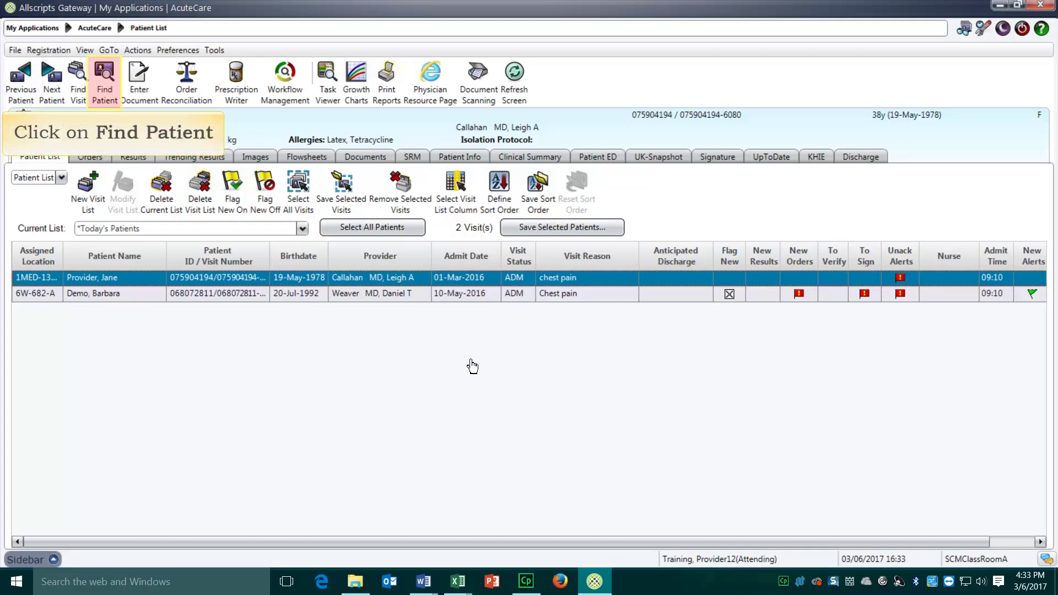
# Find the patient by last and first name and select the matching result
pyautogui.click(104, 78)
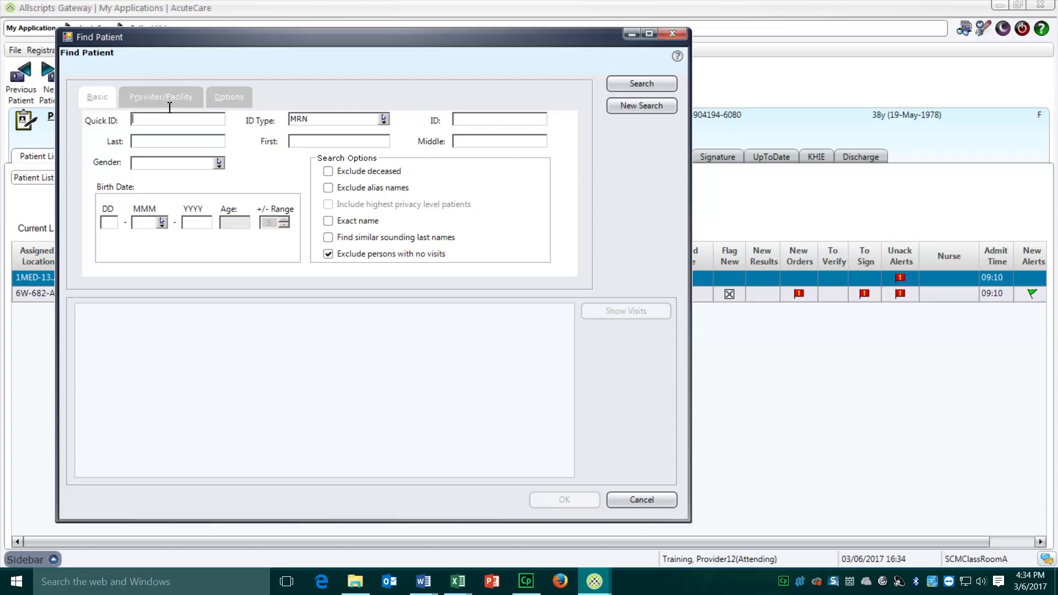
pyautogui.click(176, 139)
pyautogui.write('Demo')
pyautogui.press('Tab')
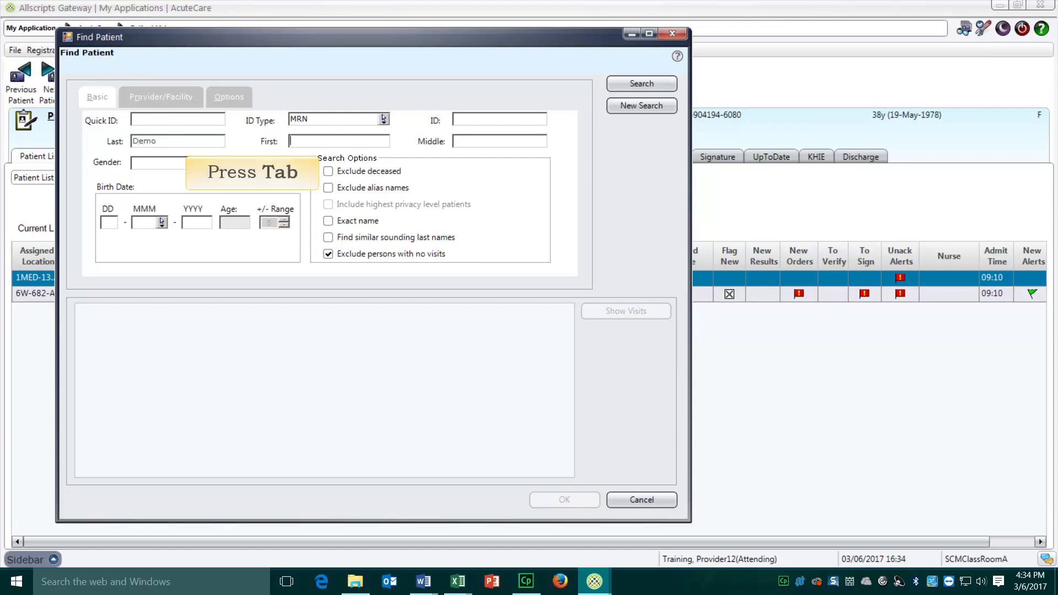
pyautogui.write('Barbara')
pyautogui.click(644, 85)
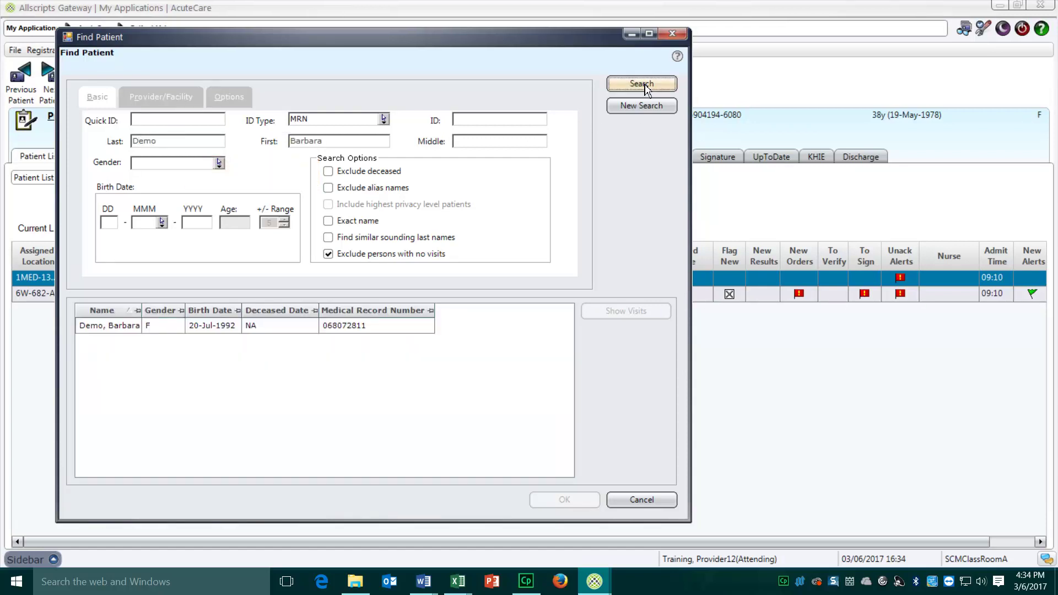
pyautogui.click(412, 327)
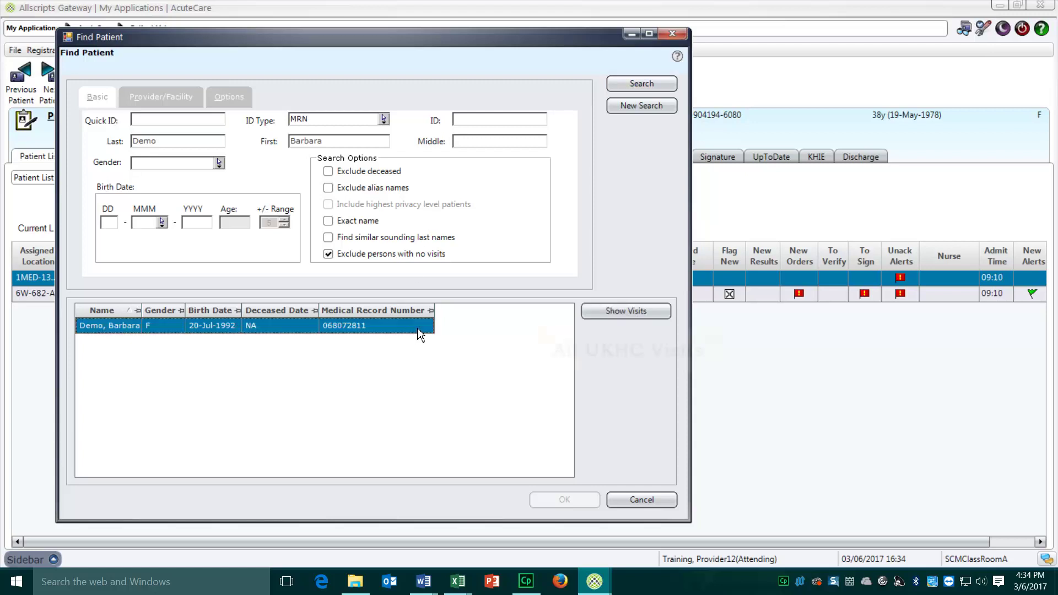
# Show the patient's discharged 01-Mar-2016 visit alone in a temporary list
pyautogui.click(588, 312)
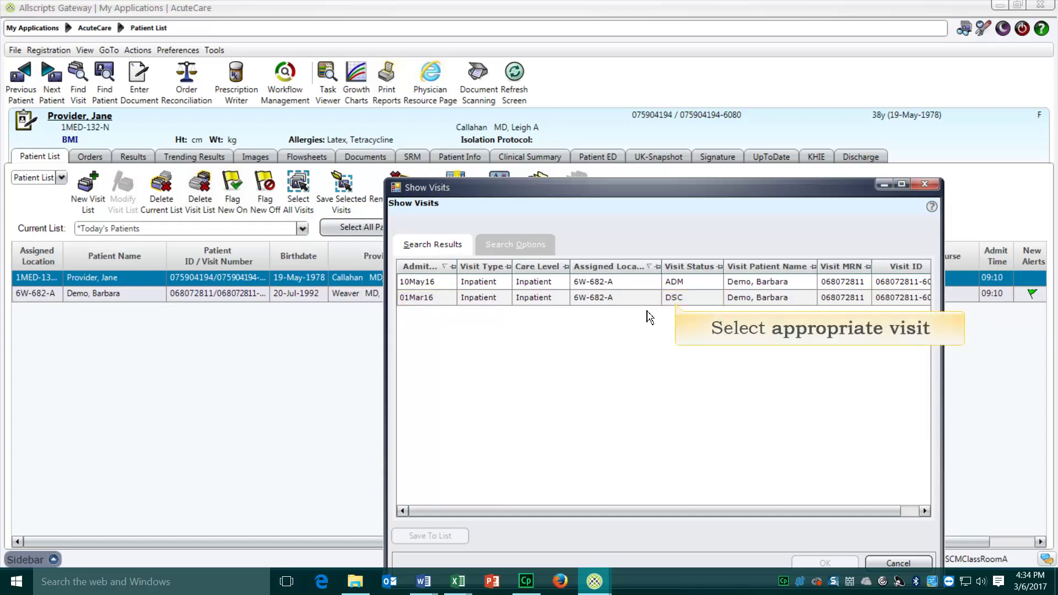
pyautogui.click(678, 298)
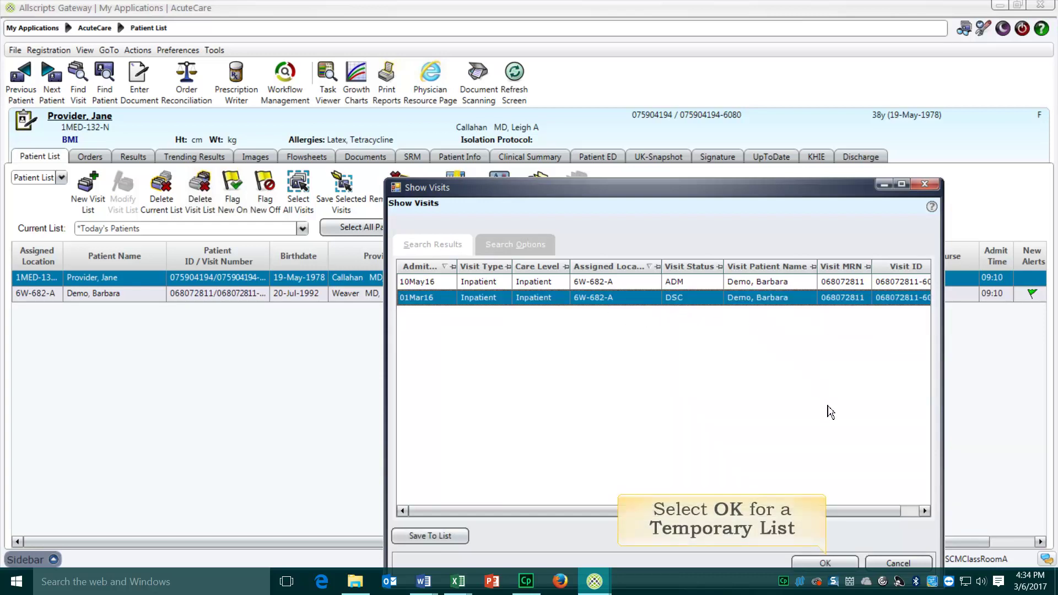
pyautogui.click(852, 567)
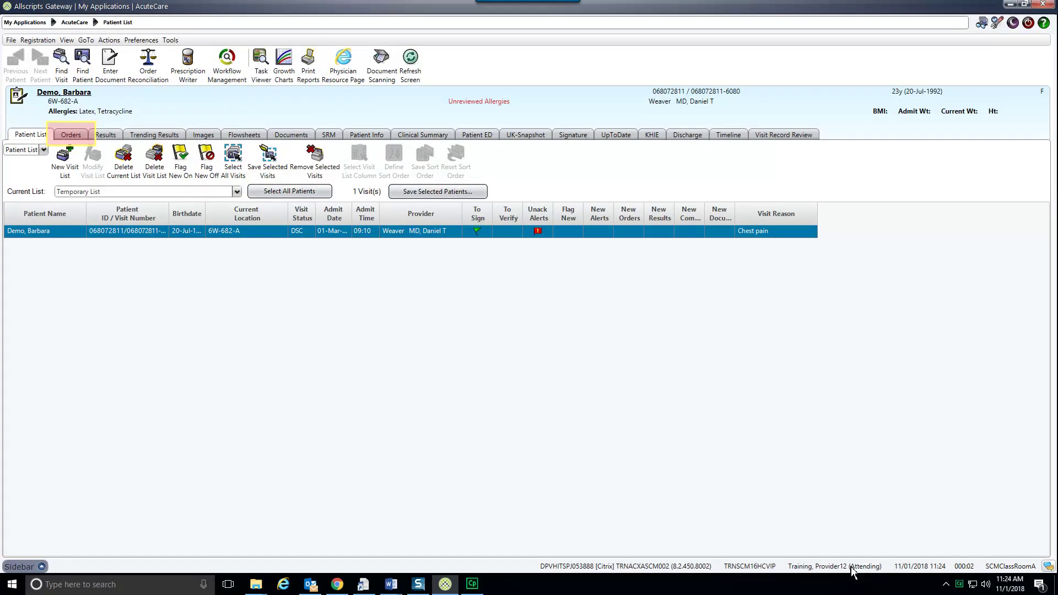
# Open the Orders tab to see the active Core Measures Alert - CAP nursing order
pyautogui.click(82, 135)
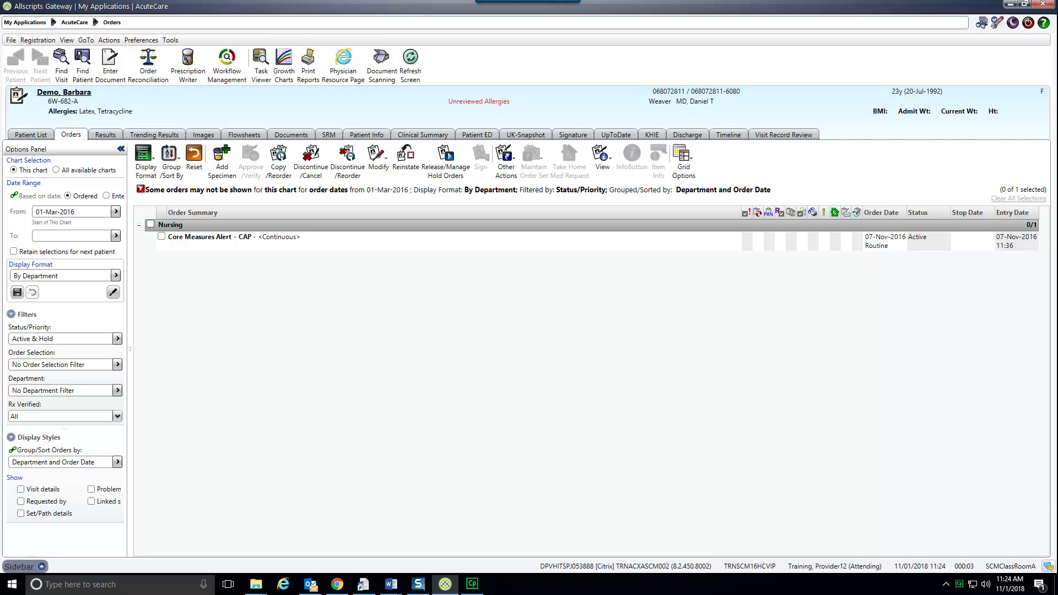
pyautogui.doubleClick(231, 237)
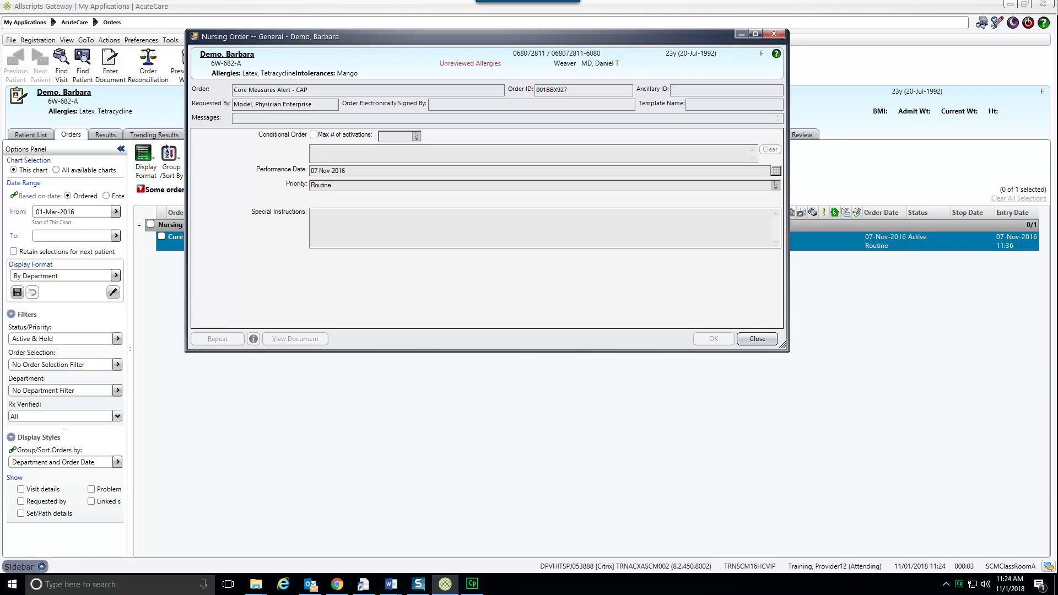
pyautogui.press('Escape')
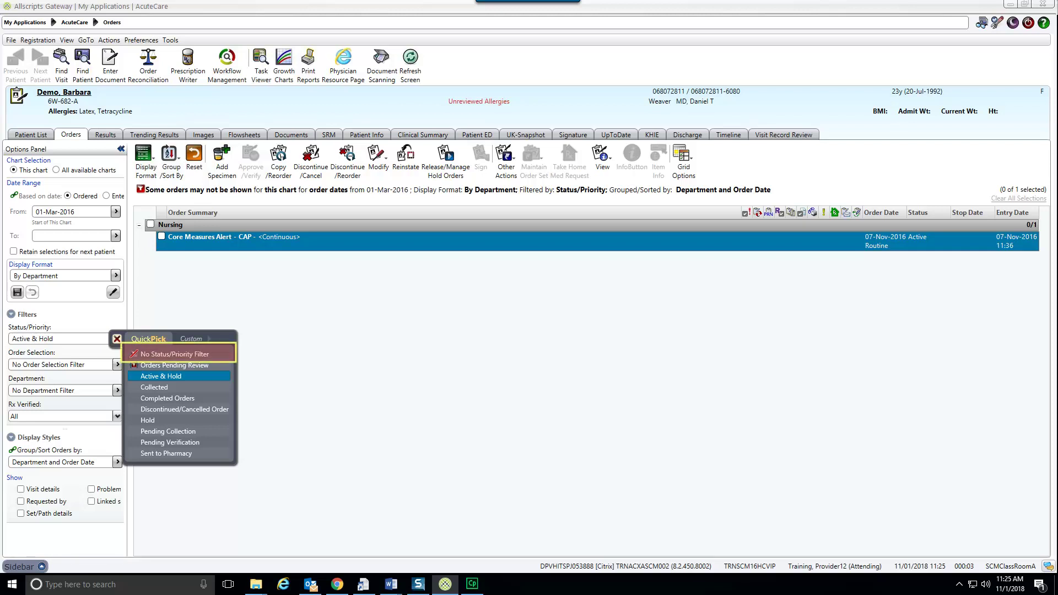
# Choose No Status/Priority Filter so all 30 orders, including discontinued ones, appear
pyautogui.click(174, 354)
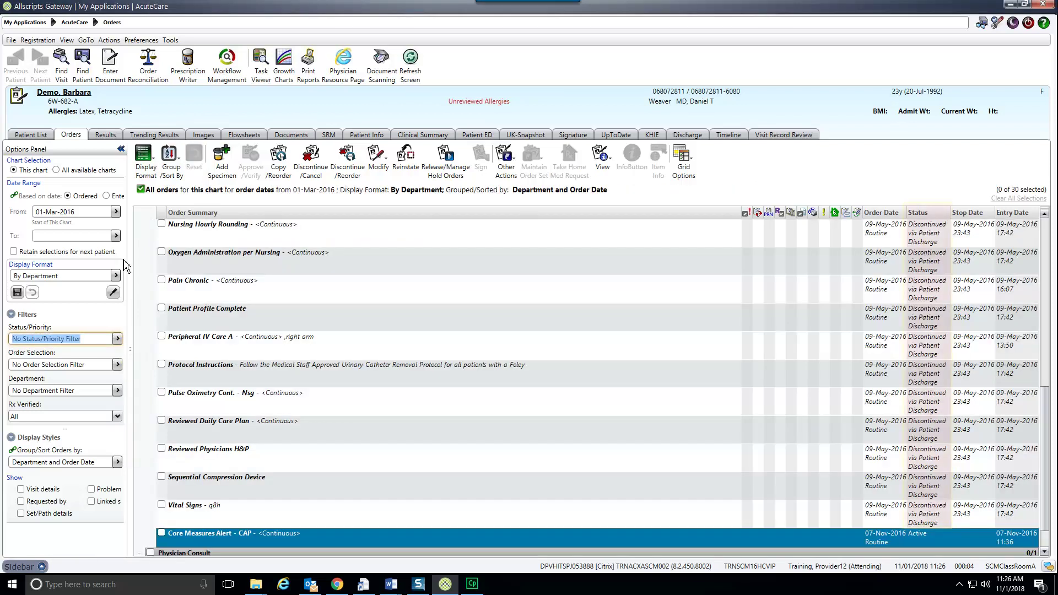
# In the Results tab, expand the GFR est. if Afr/Am eGFR note, then close it
pyautogui.click(119, 139)
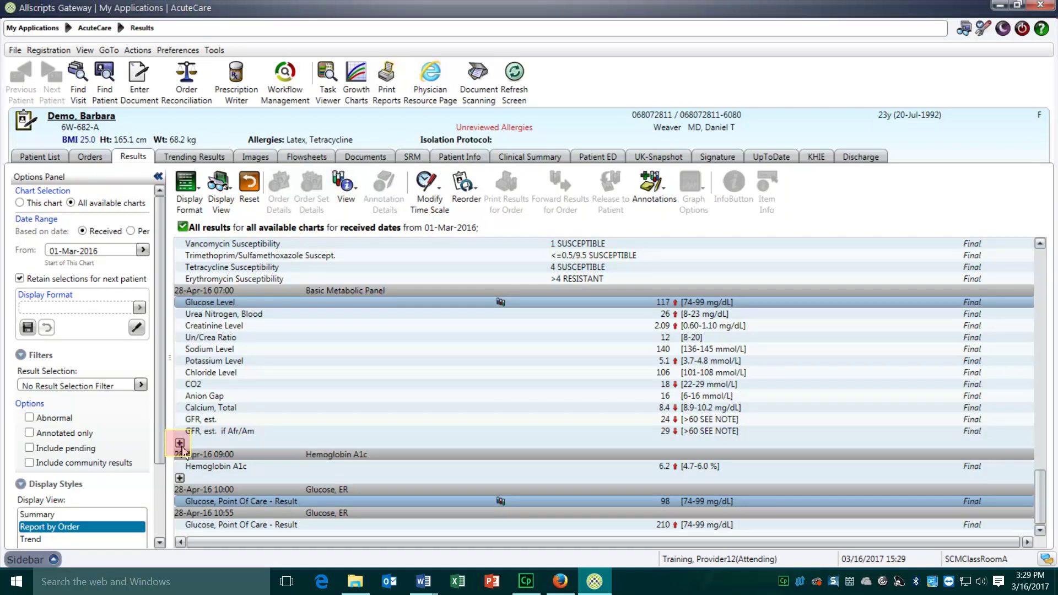
pyautogui.click(179, 443)
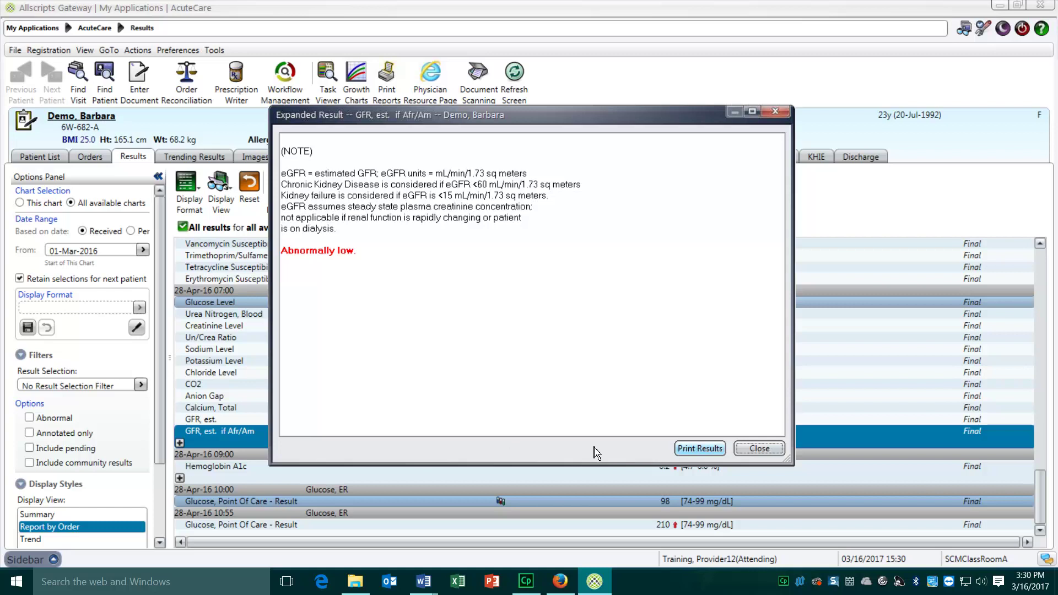
pyautogui.click(759, 447)
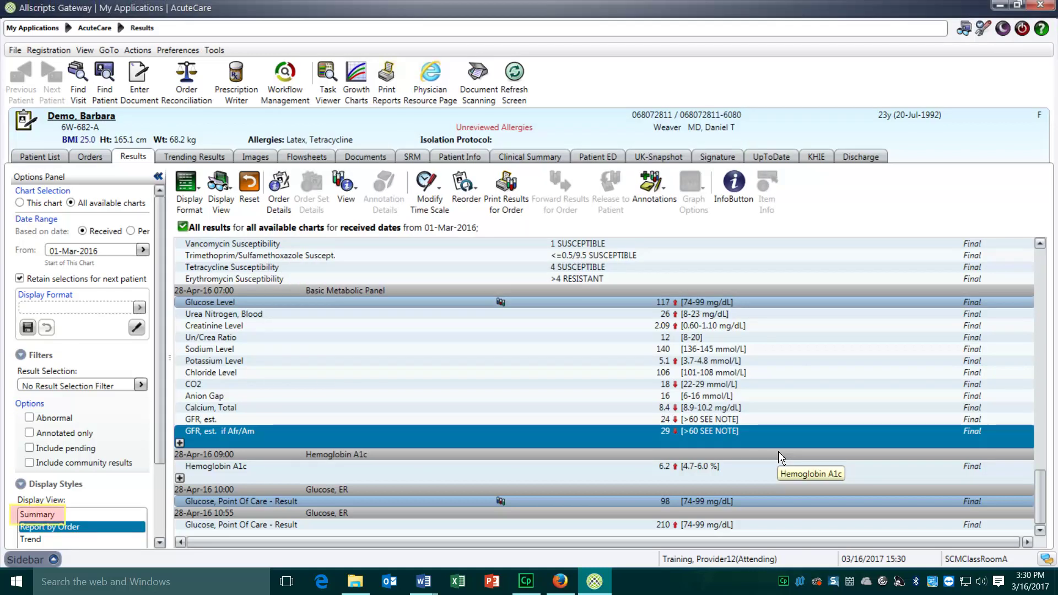
# Switch to Summary view, review the General-Fluoro chest X-ray report, then clear the grid highlighting
pyautogui.click(64, 518)
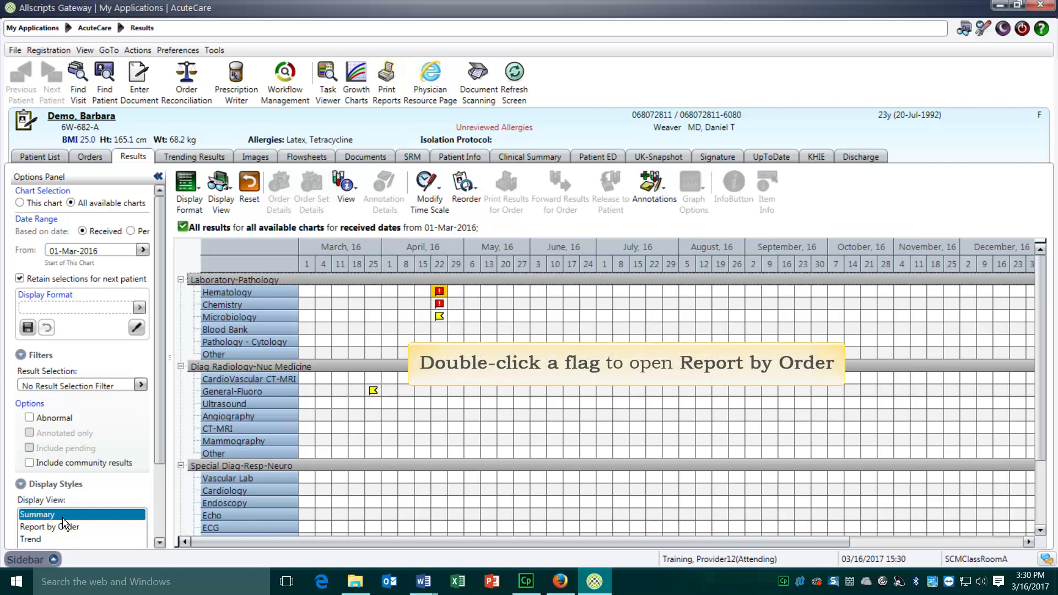
pyautogui.doubleClick(373, 390)
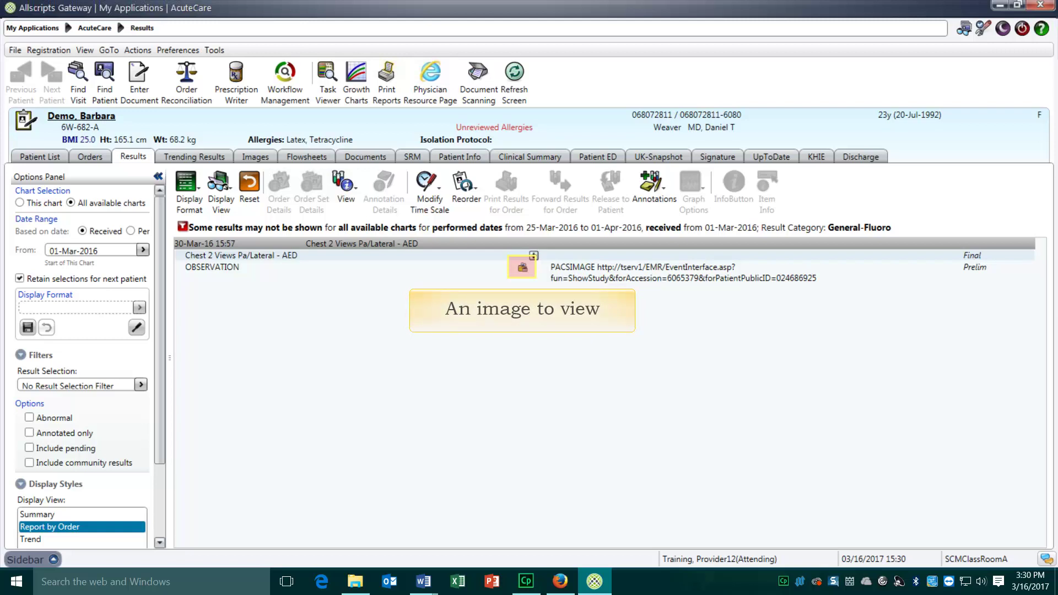
pyautogui.click(522, 267)
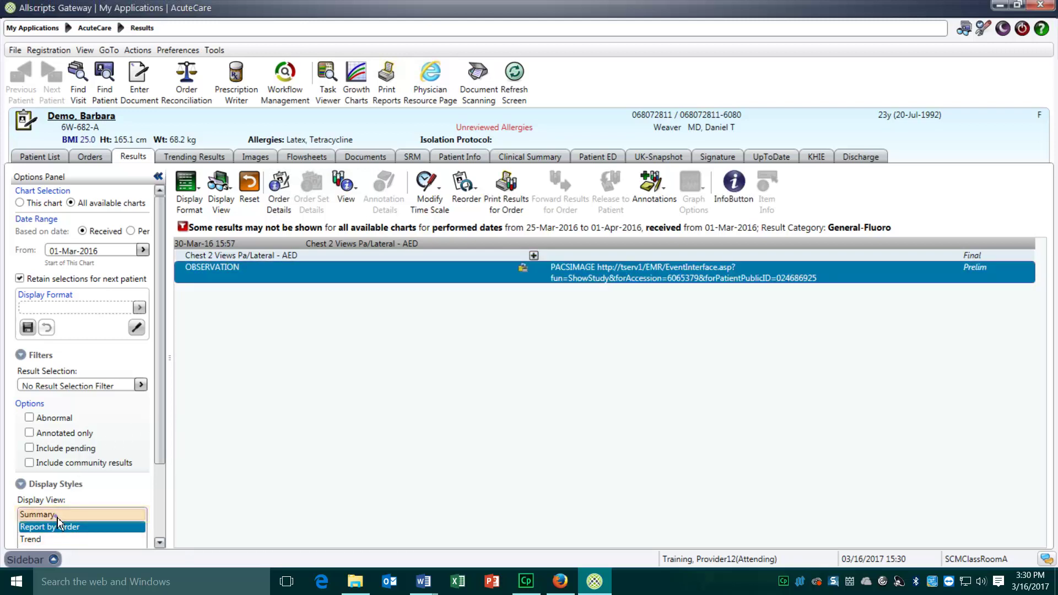
pyautogui.click(38, 514)
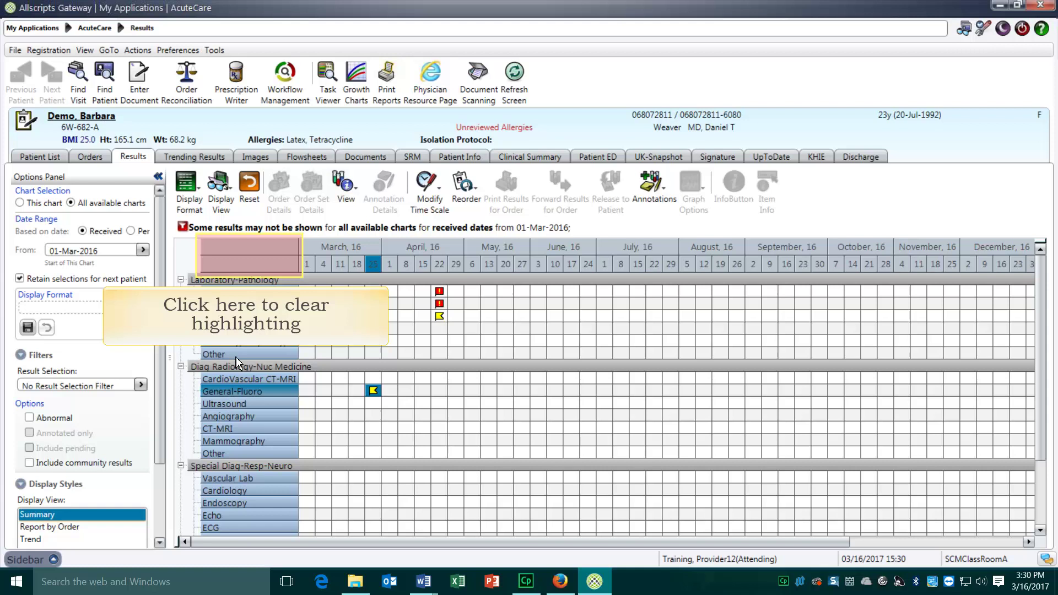
pyautogui.click(249, 265)
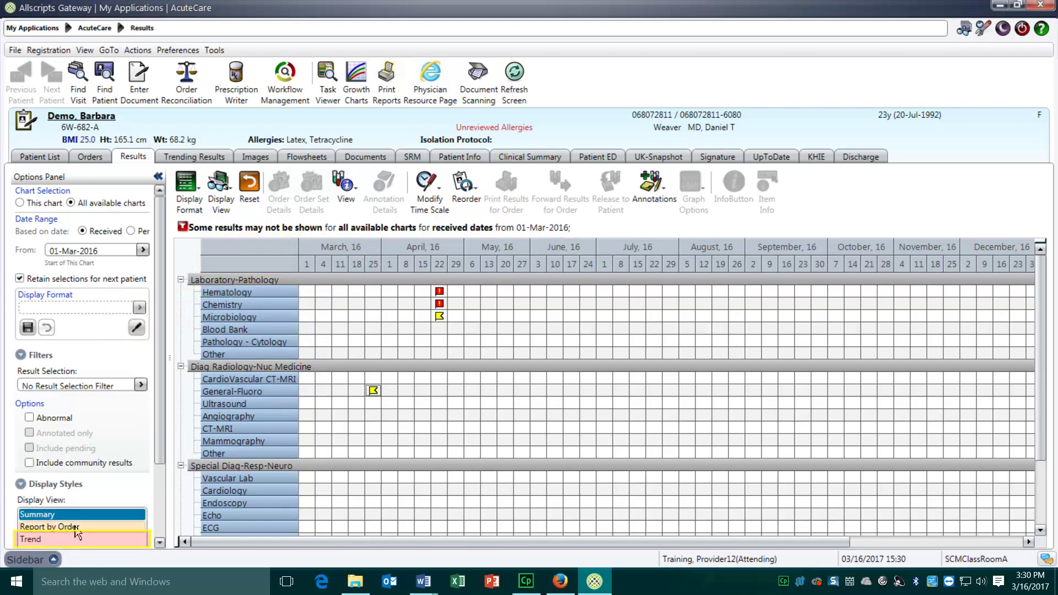
# Switch to Trend & Graph view and plot WBC Count, RBC Count and Hemoglobin
pyautogui.click(39, 543)
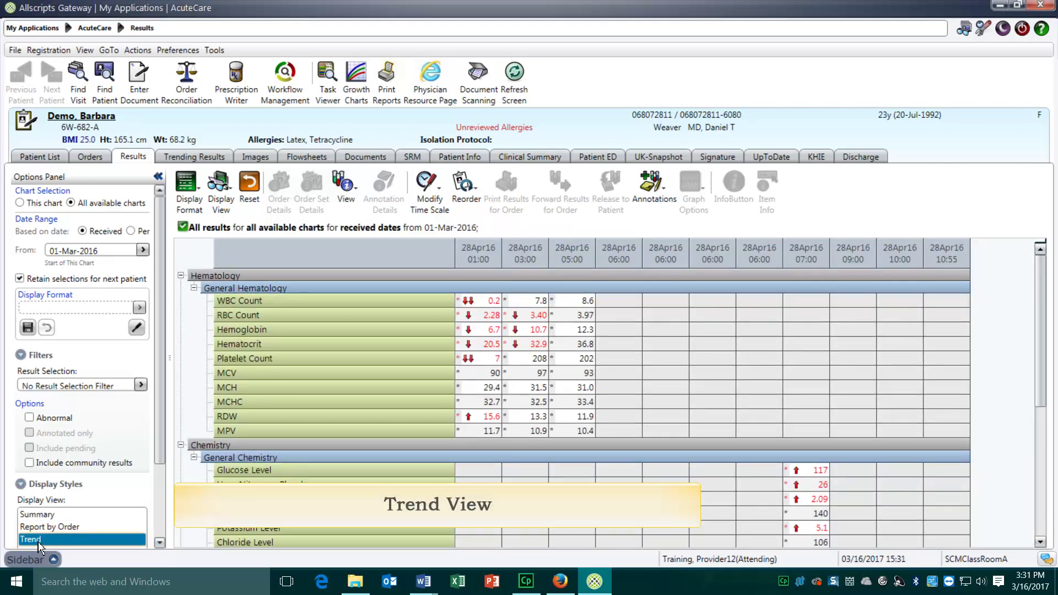
pyautogui.click(164, 543)
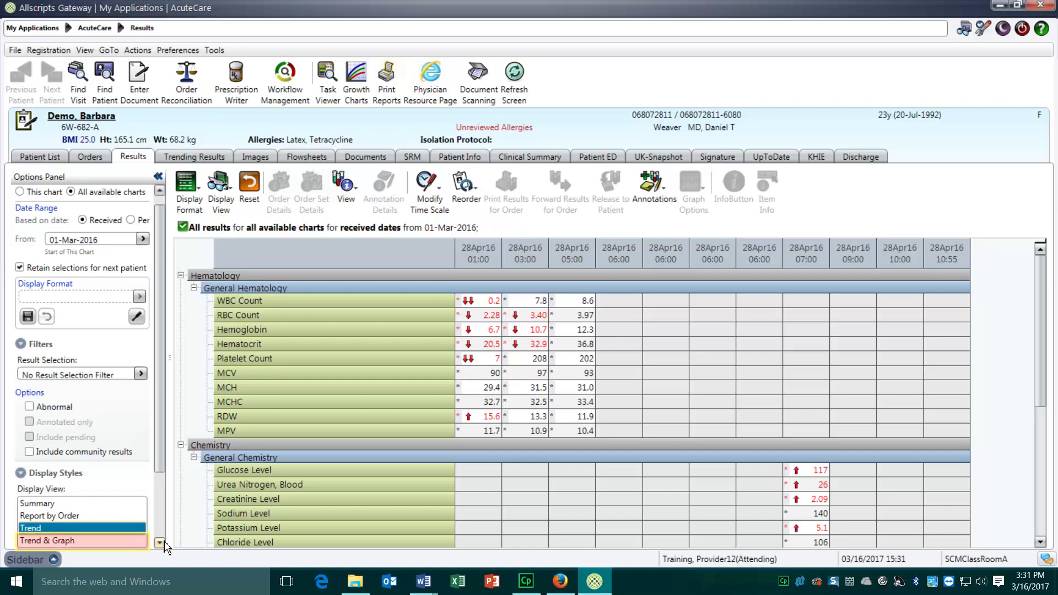
pyautogui.click(47, 541)
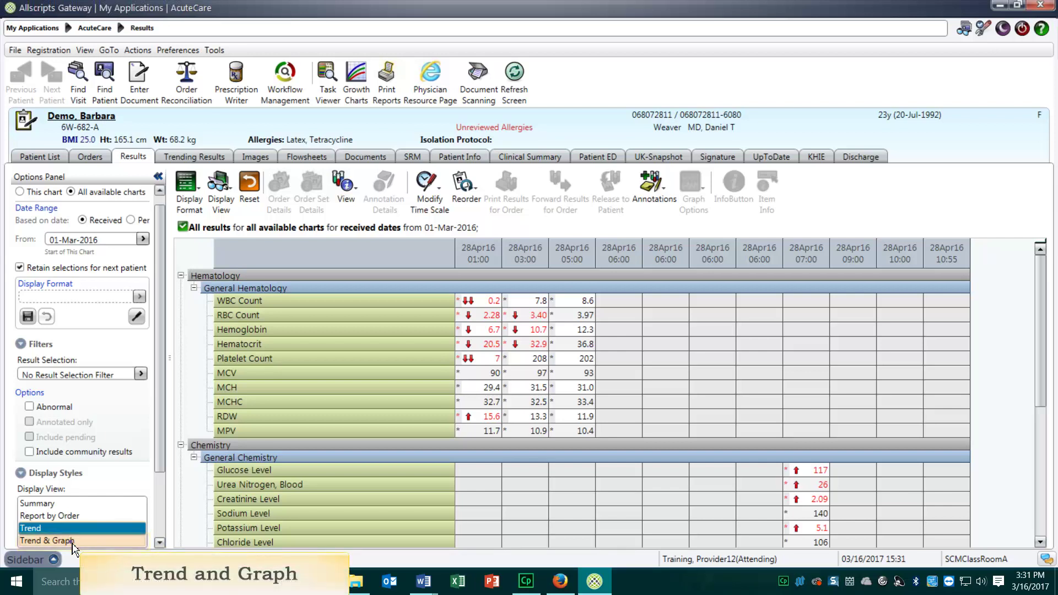
pyautogui.click(325, 306)
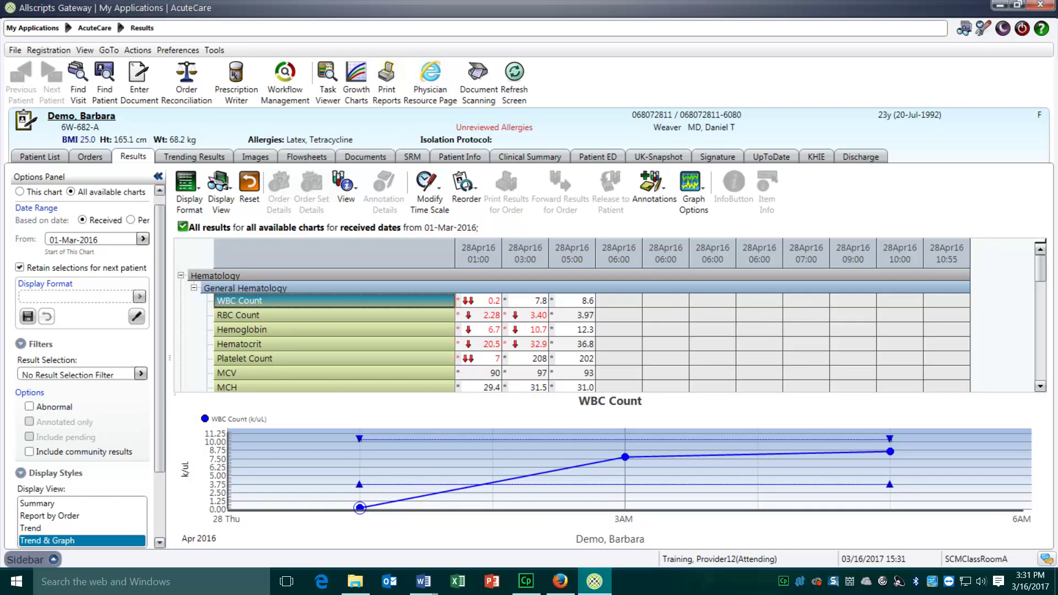
pyautogui.click(309, 315)
pyautogui.click(306, 330)
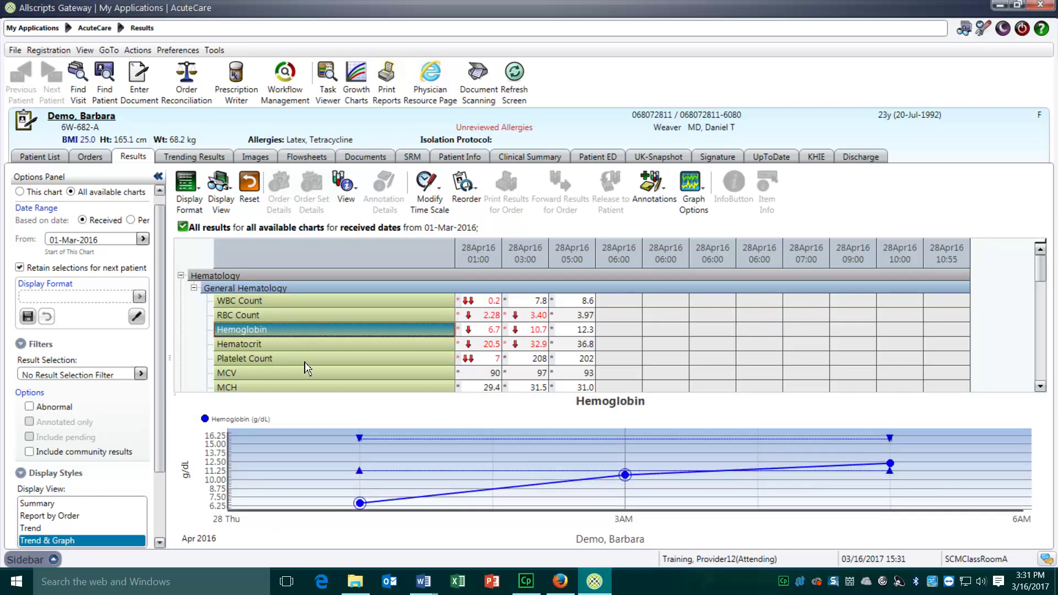
# Sort trending results by Result Type and smart-trend the three Hematocrit values (20.5, 32.9, 36.8)
pyautogui.doubleClick(306, 368)
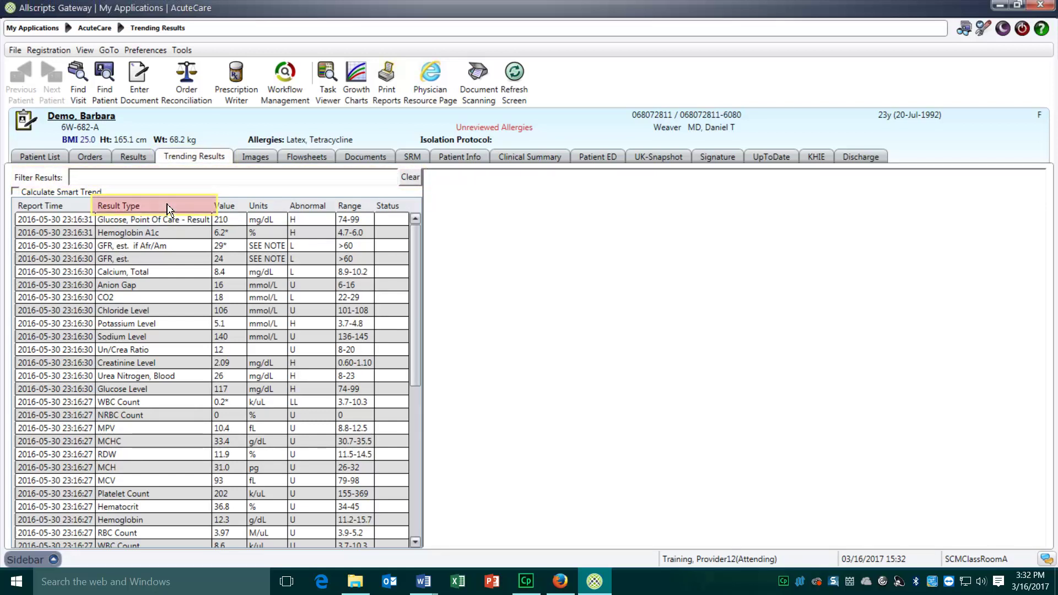
pyautogui.click(168, 209)
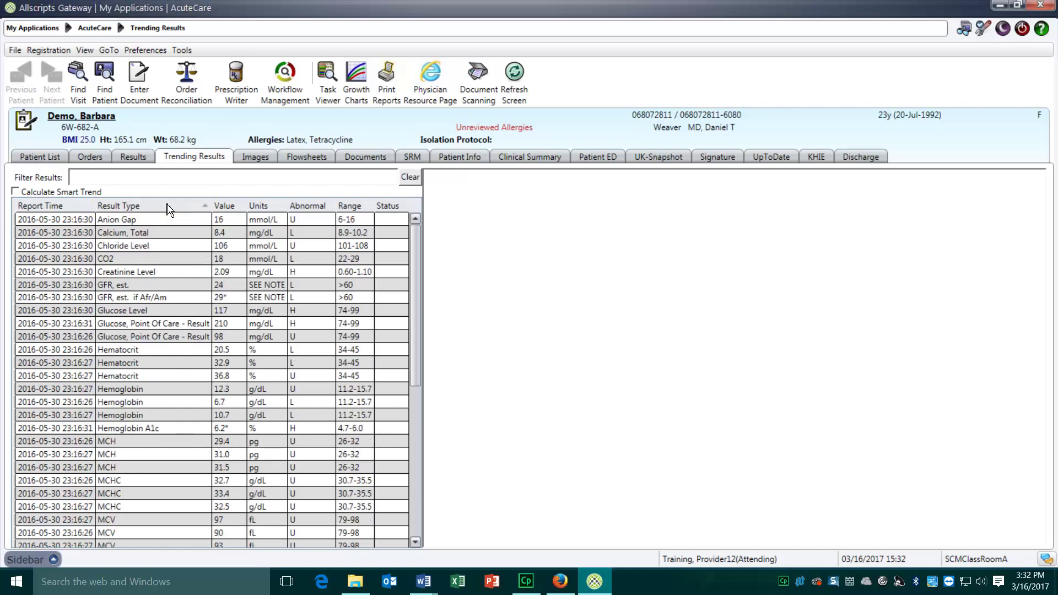
pyautogui.click(168, 350)
pyautogui.keyDown('shift'); pyautogui.click(153, 377); pyautogui.keyUp('shift')
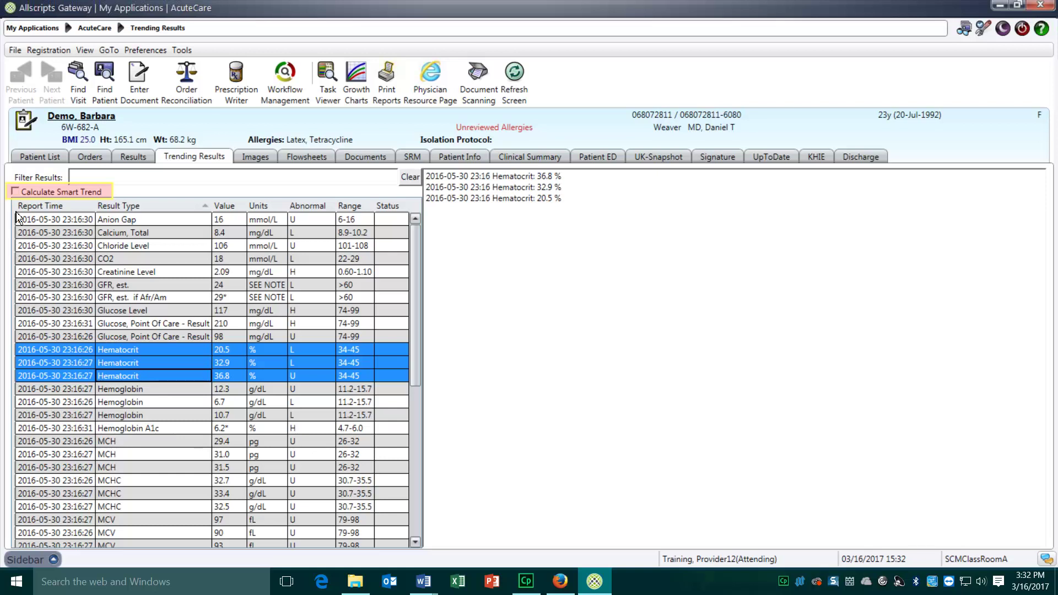
pyautogui.click(15, 191)
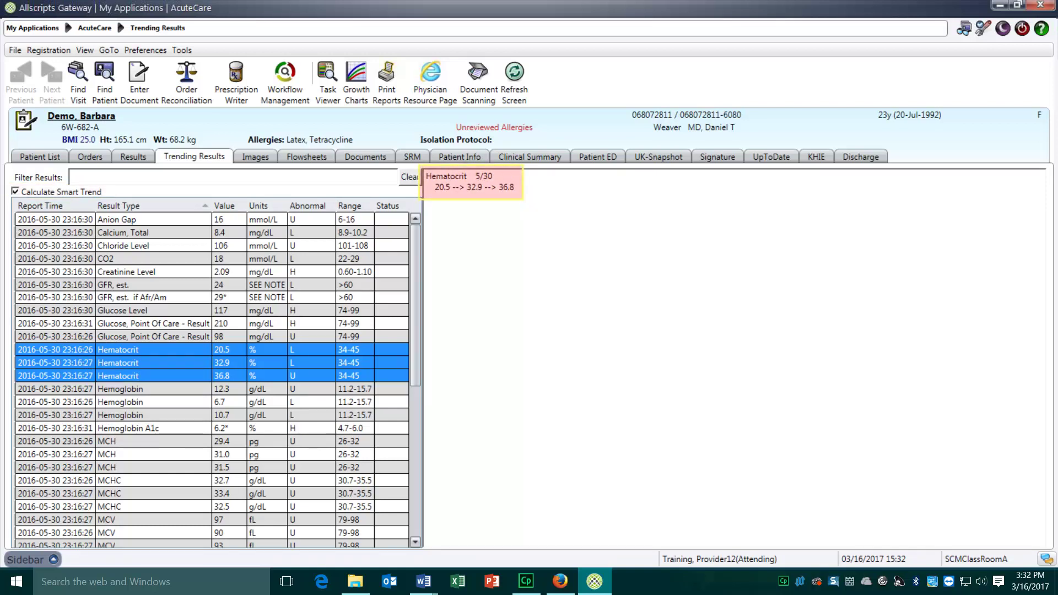
# Open the Images tab to view the patient's UK Image Viewer
pyautogui.click(255, 156)
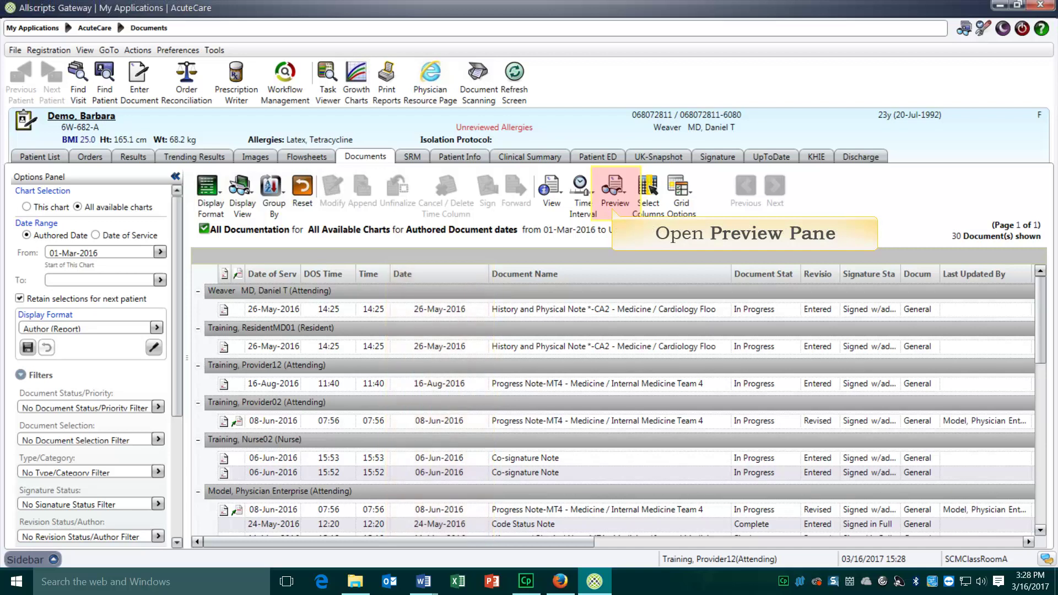
# Preview the History and Physical Note on the right side, viewing it in full once before closing
pyautogui.click(620, 192)
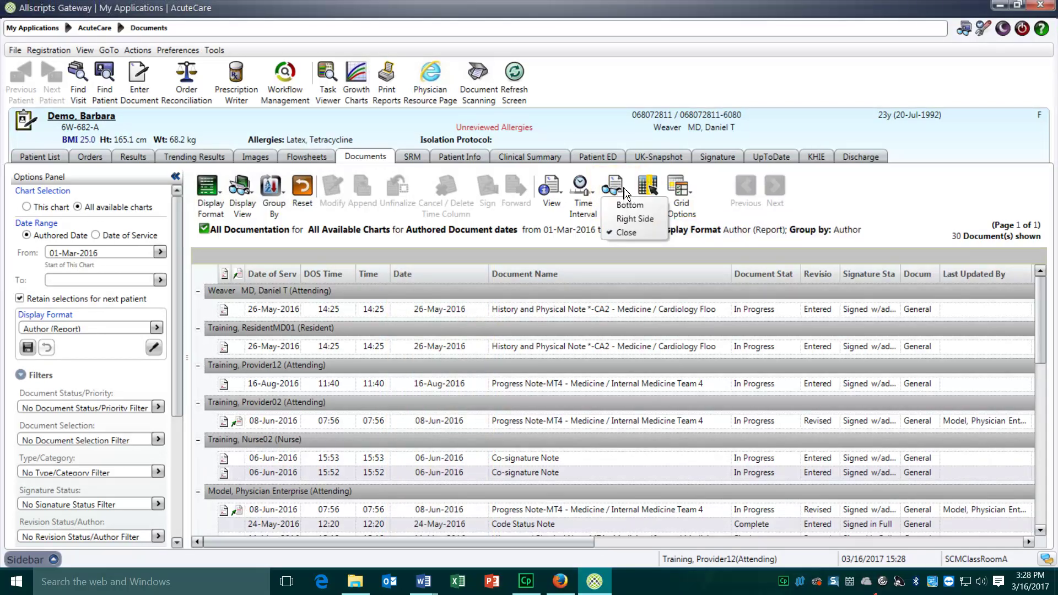
pyautogui.click(634, 219)
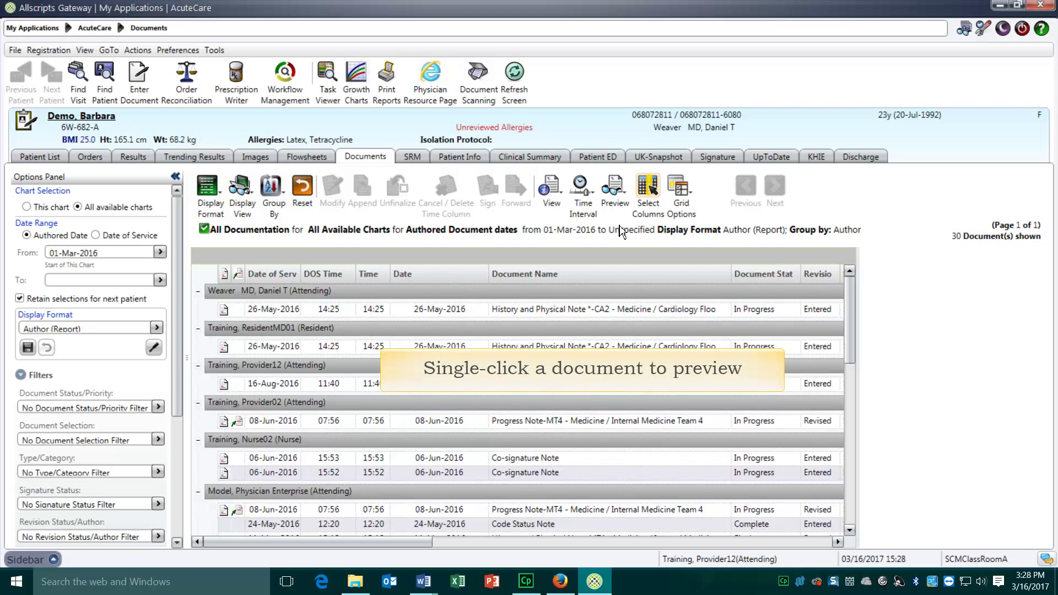
pyautogui.click(579, 311)
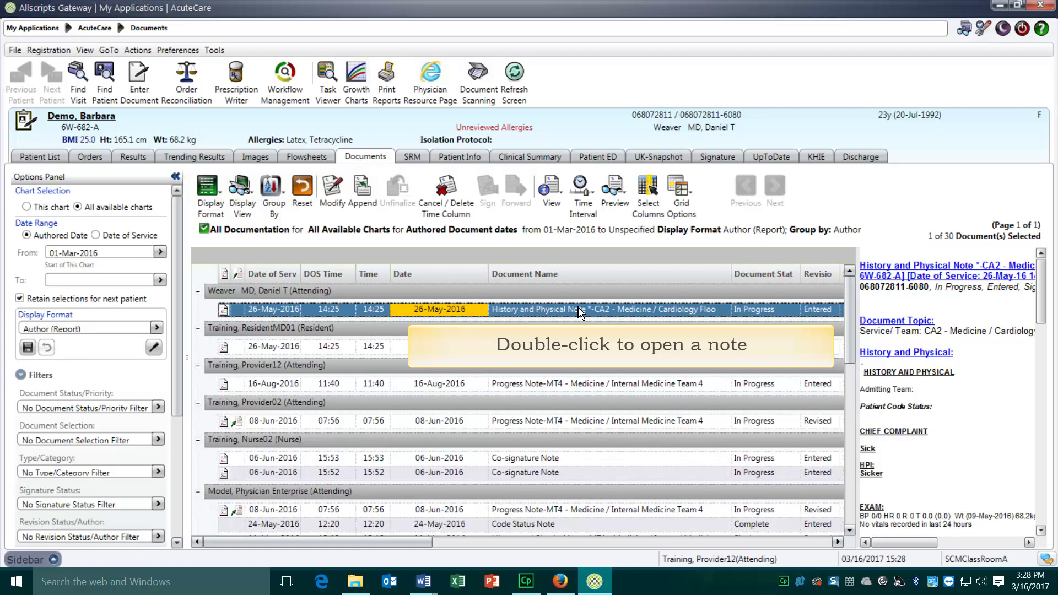
pyautogui.doubleClick(547, 311)
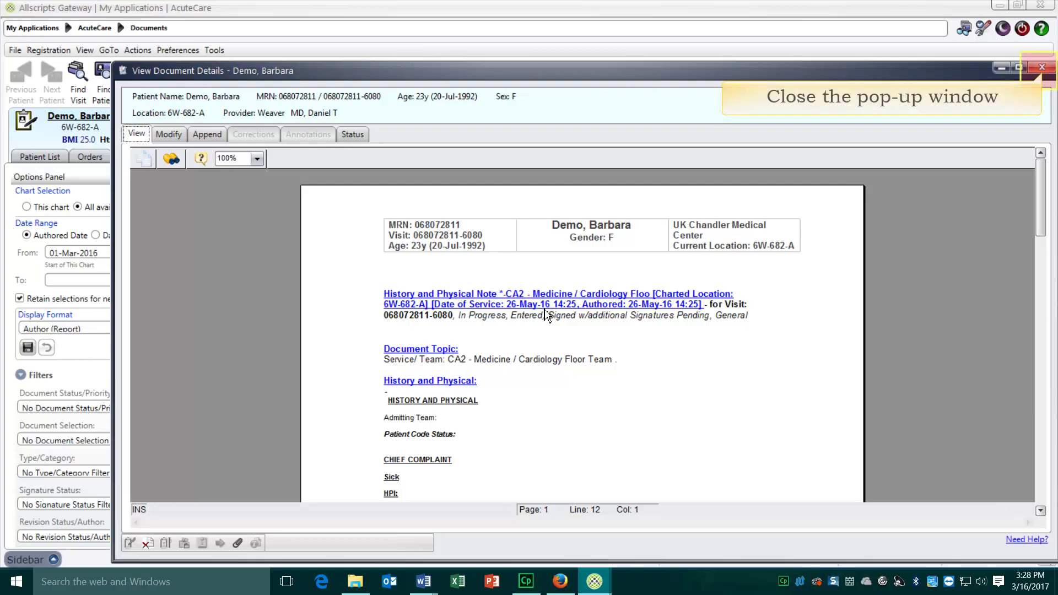
pyautogui.click(1041, 69)
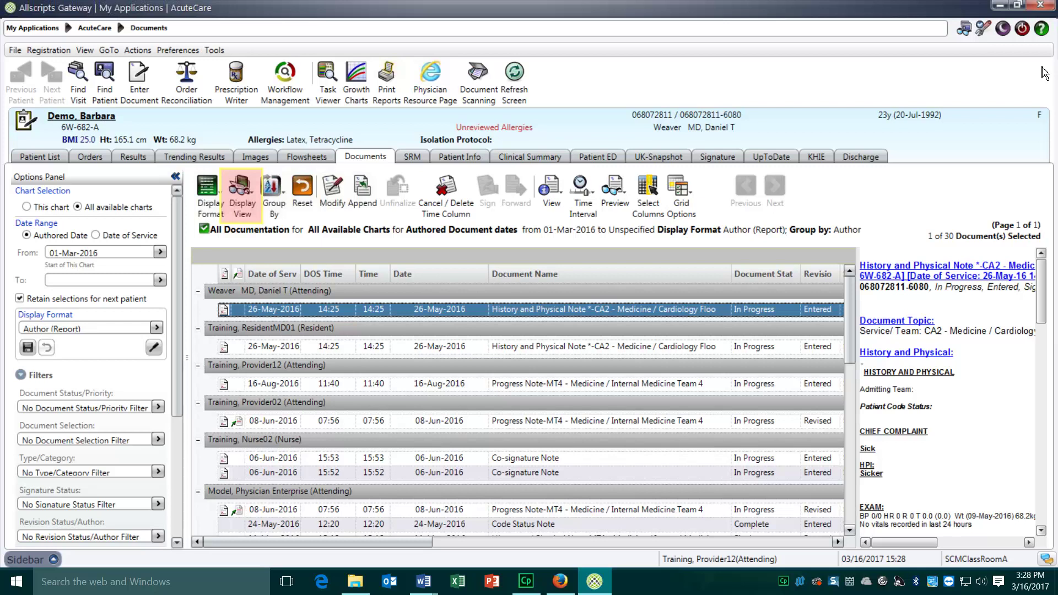
# Switch documents to the Summary day grid and briefly view the August 16 progress note
pyautogui.click(242, 187)
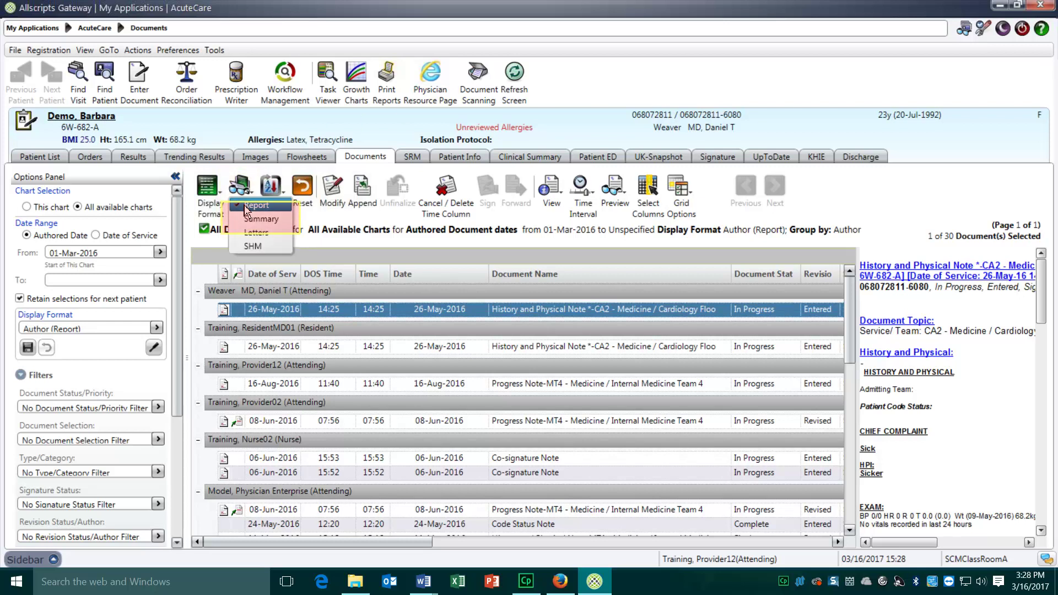
pyautogui.click(260, 219)
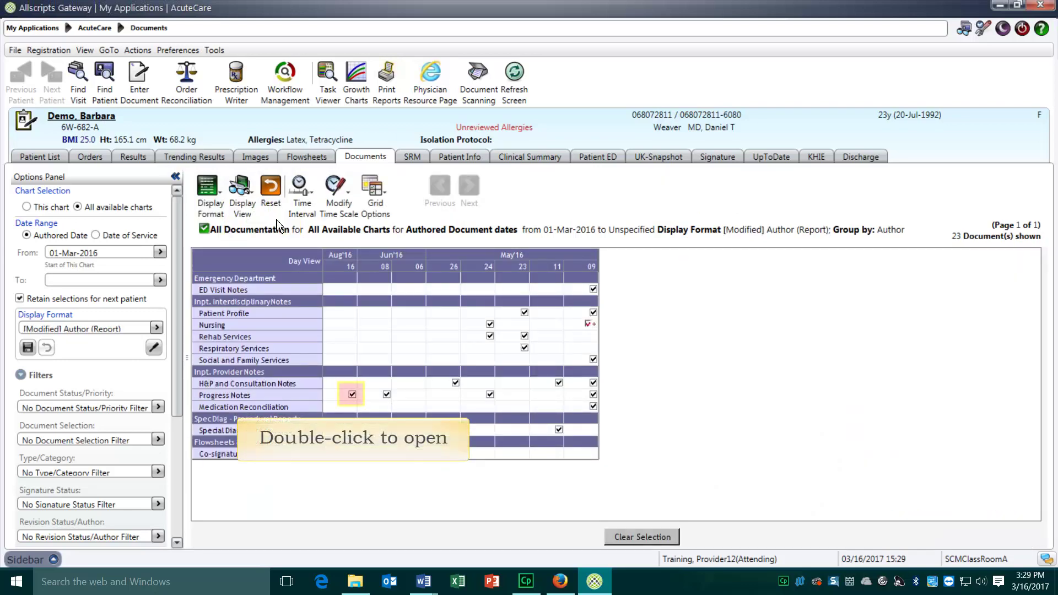
pyautogui.doubleClick(351, 394)
pyautogui.press('Escape')
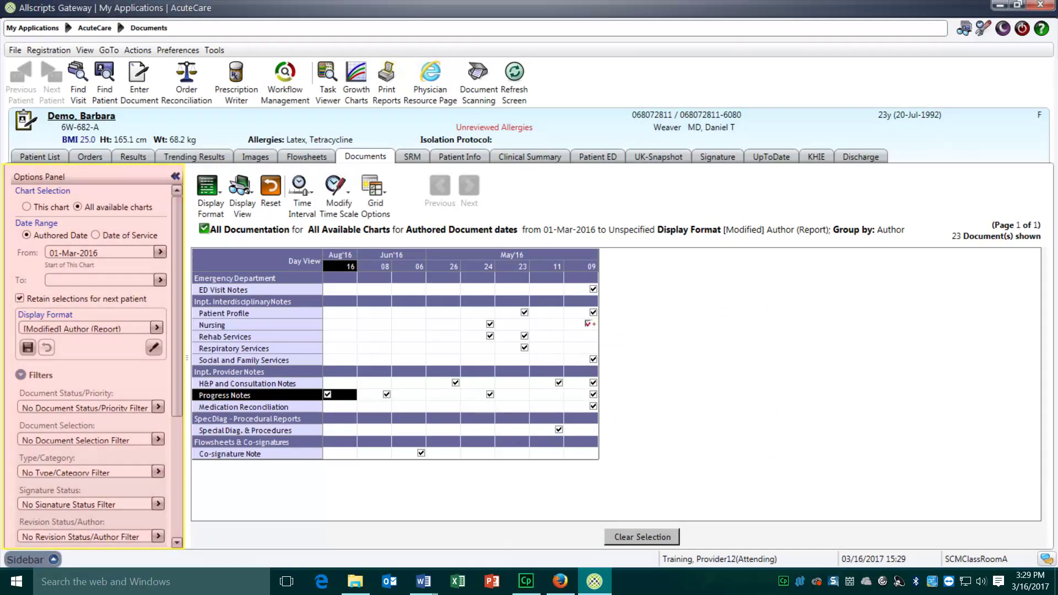
# Set the Display View back to Report and collapse the Options Panel
pyautogui.scroll(-5, 170, 517)
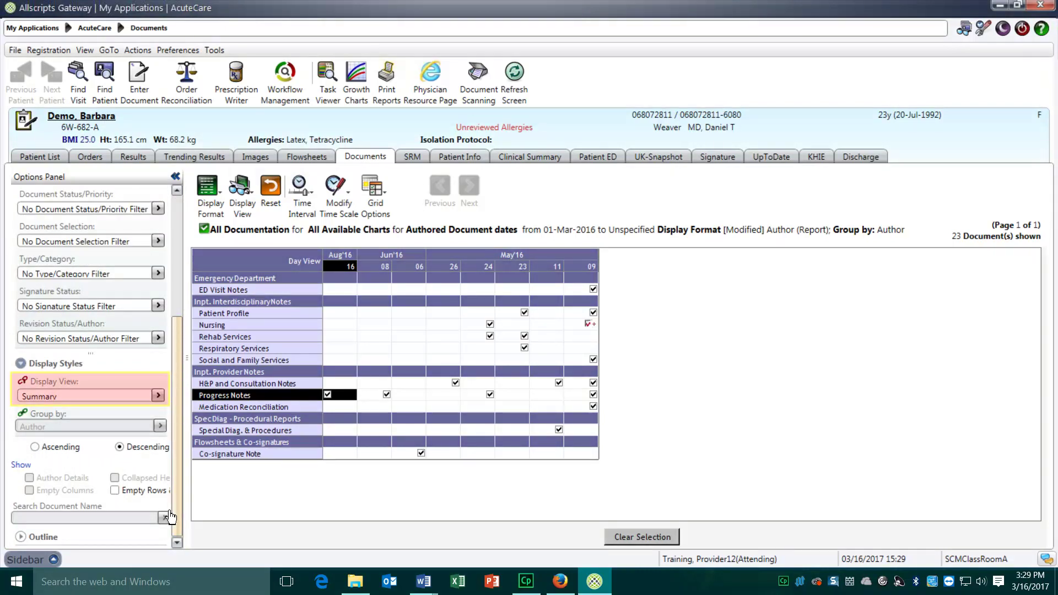
pyautogui.click(159, 396)
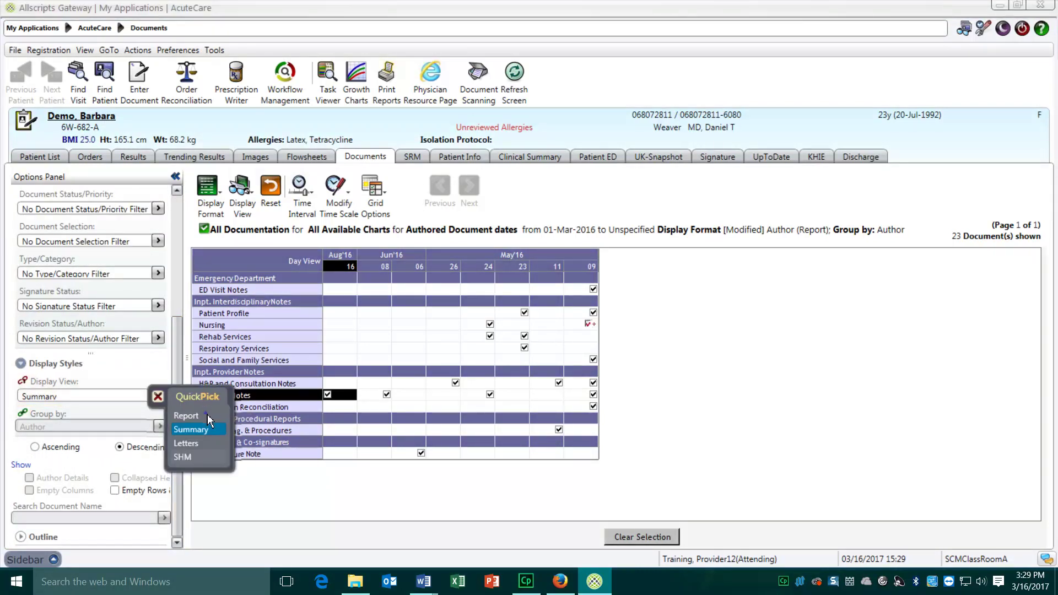
pyautogui.click(208, 421)
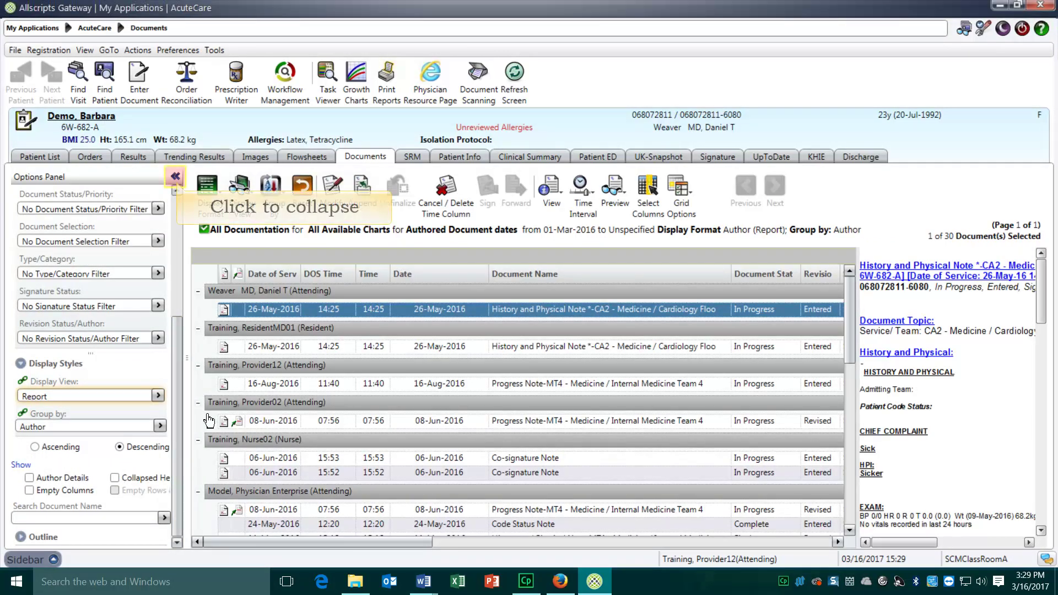
pyautogui.click(175, 176)
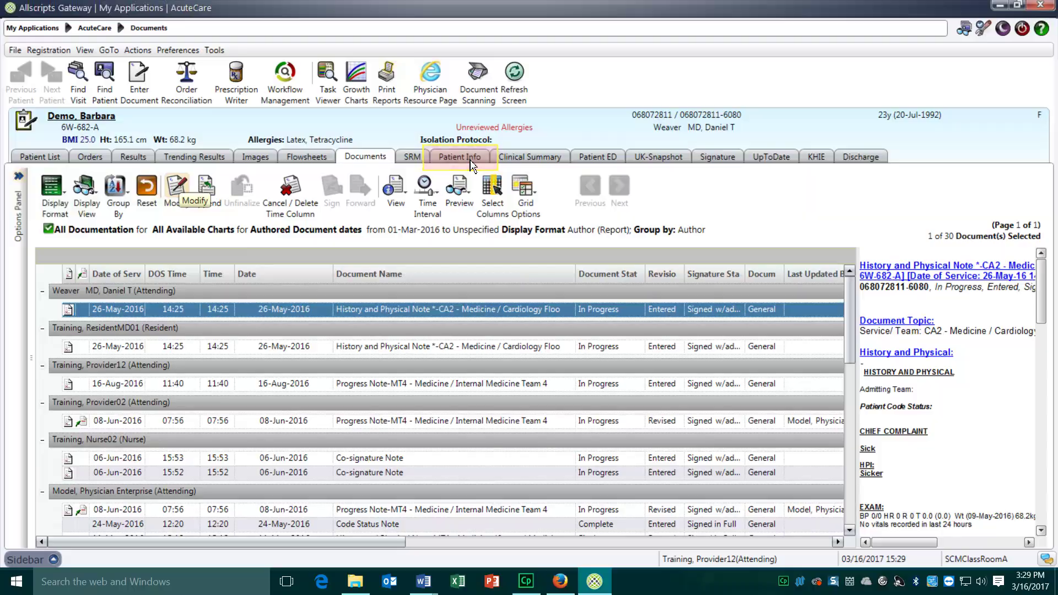
# Open the Patient Info tab to see the Latex and Tetracycline allergies and the Mango intolerance
pyautogui.click(471, 160)
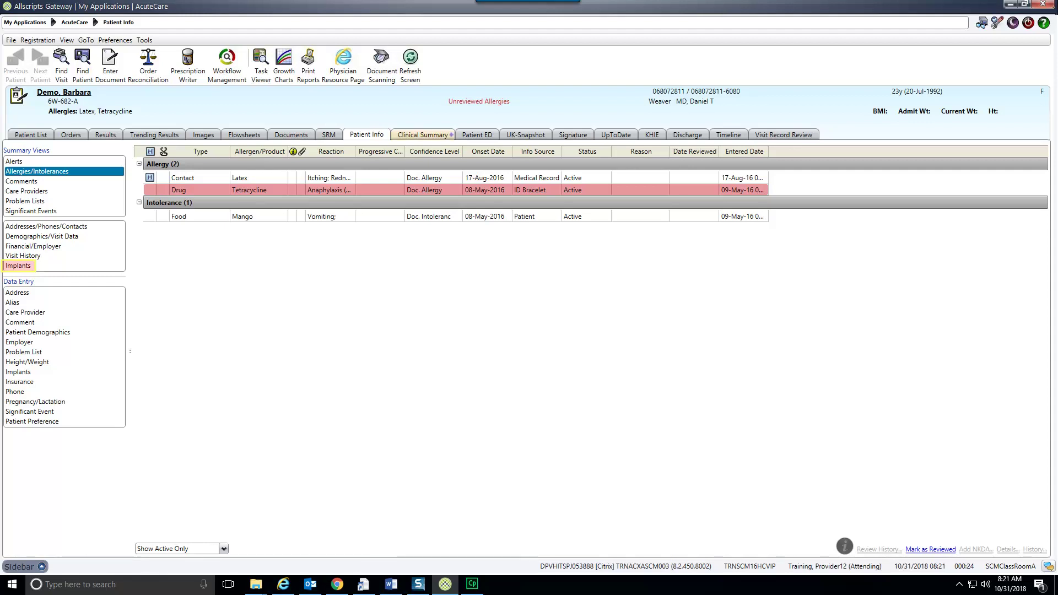
# Open the Clinical Summary tab's 48-hour Interdisciplinary SBAR view and list the other available views
pyautogui.click(422, 134)
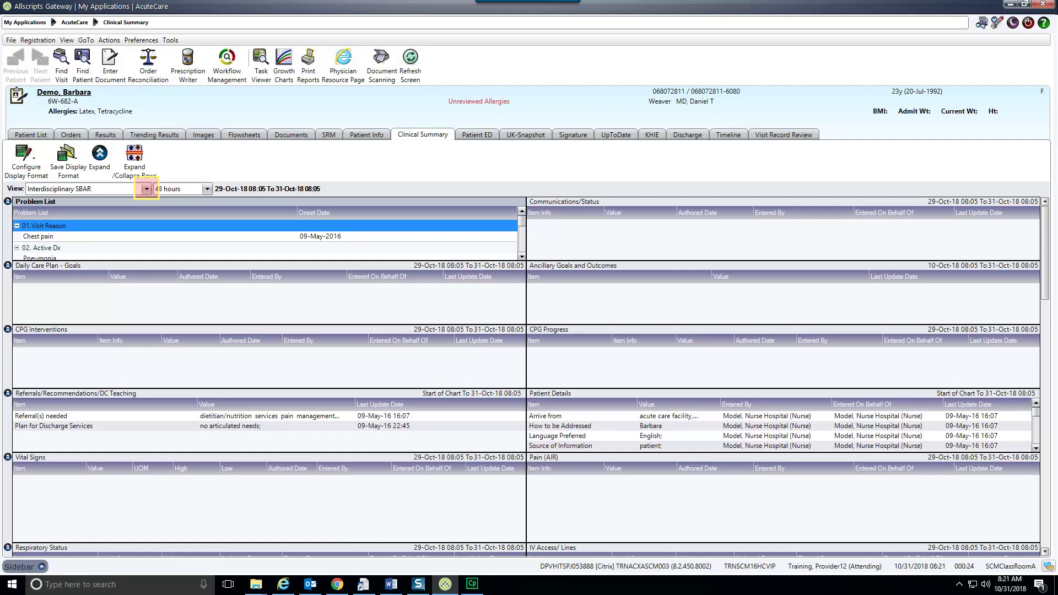
pyautogui.click(147, 189)
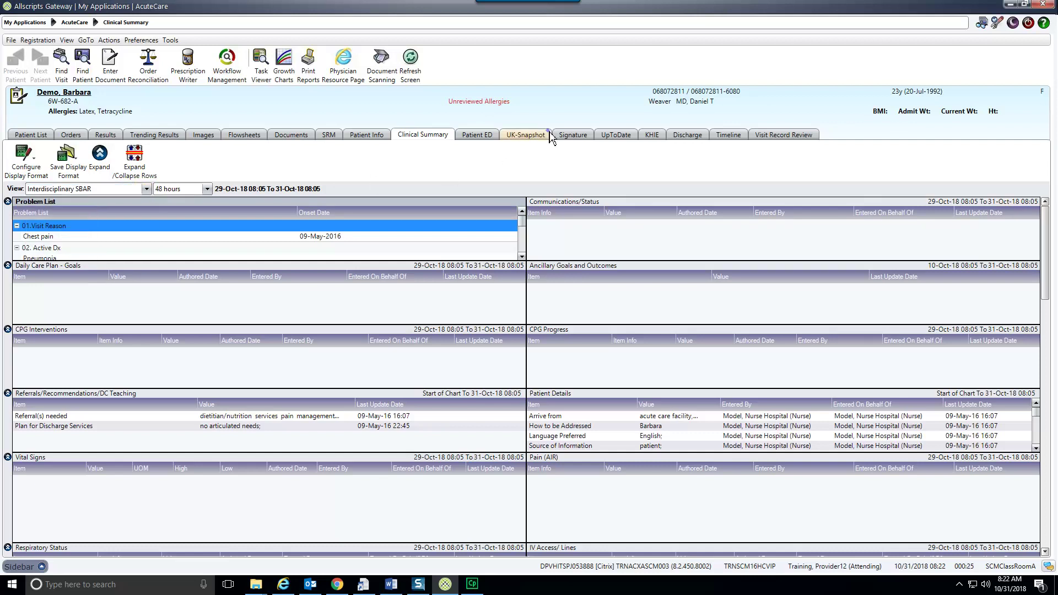
# Open the patient's UK-Snapshot page
pyautogui.click(526, 134)
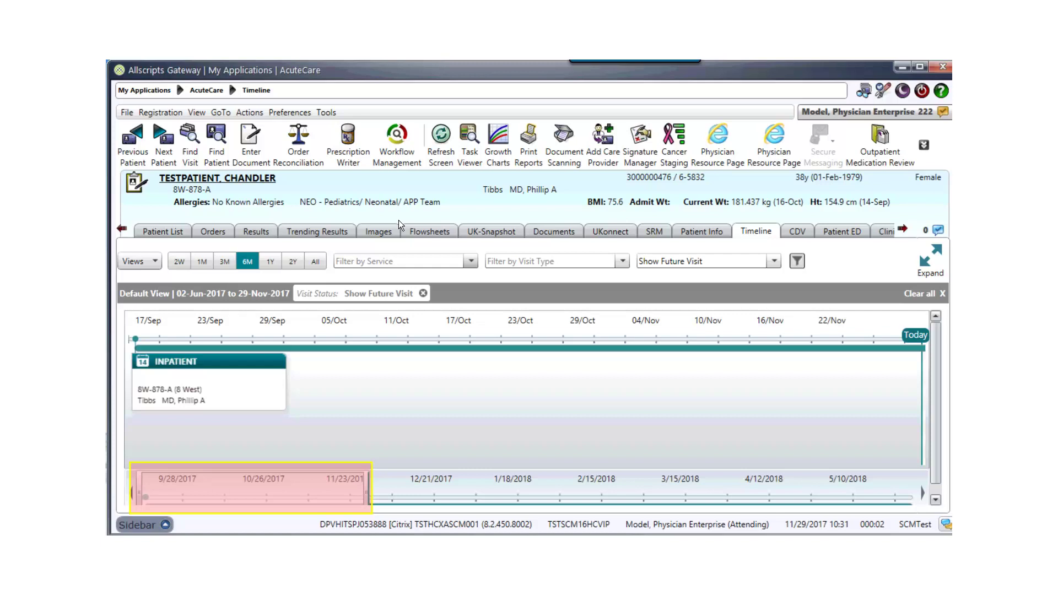
# Browse the Timeline's Filter by Service and Filter by Visit Type lists, leaving both unfiltered
pyautogui.click(471, 261)
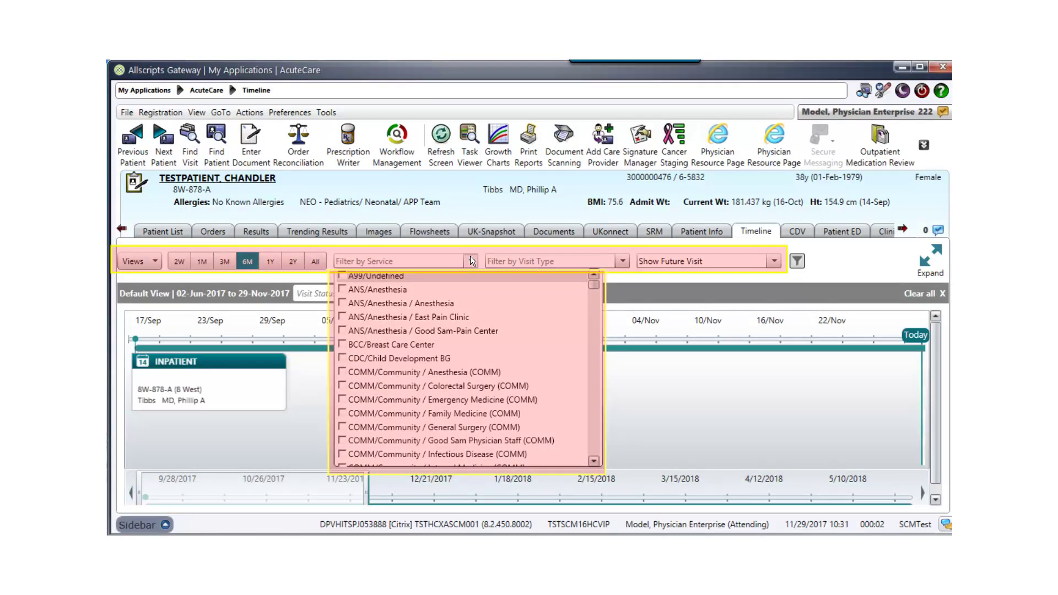
pyautogui.click(622, 261)
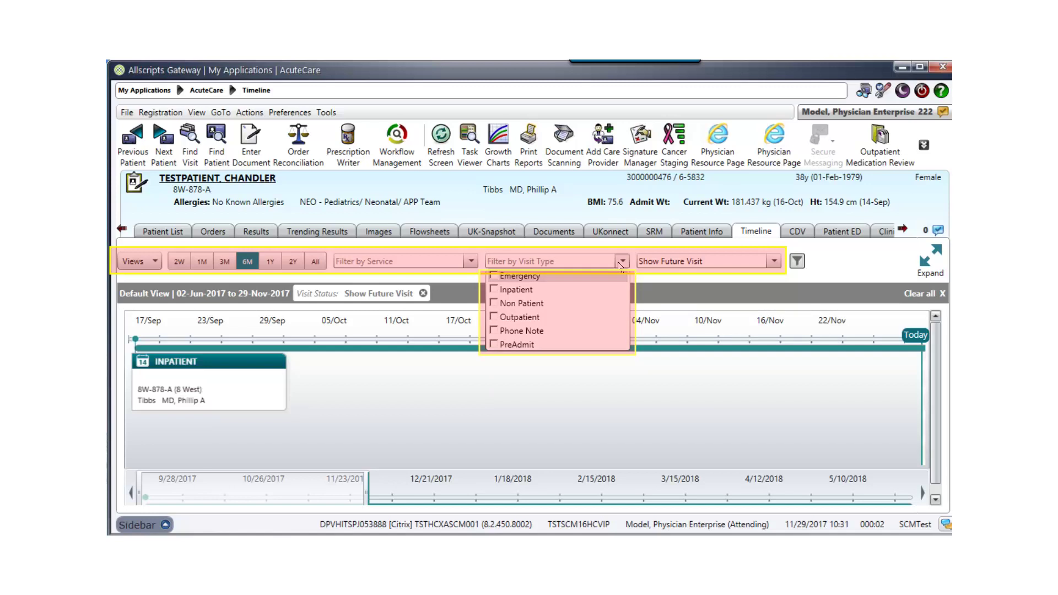
pyautogui.click(619, 265)
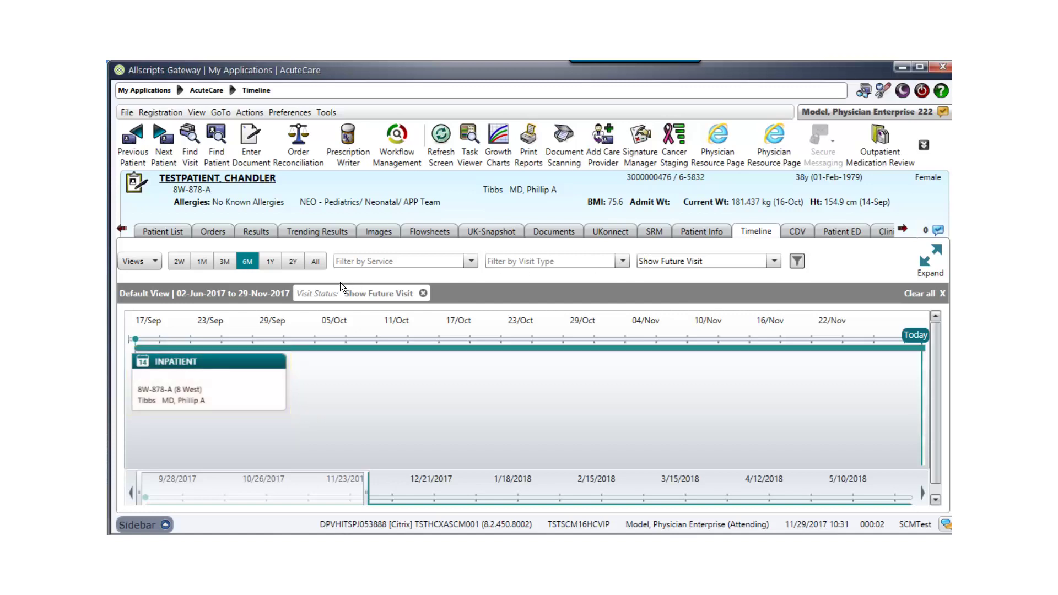
pyautogui.click(231, 357)
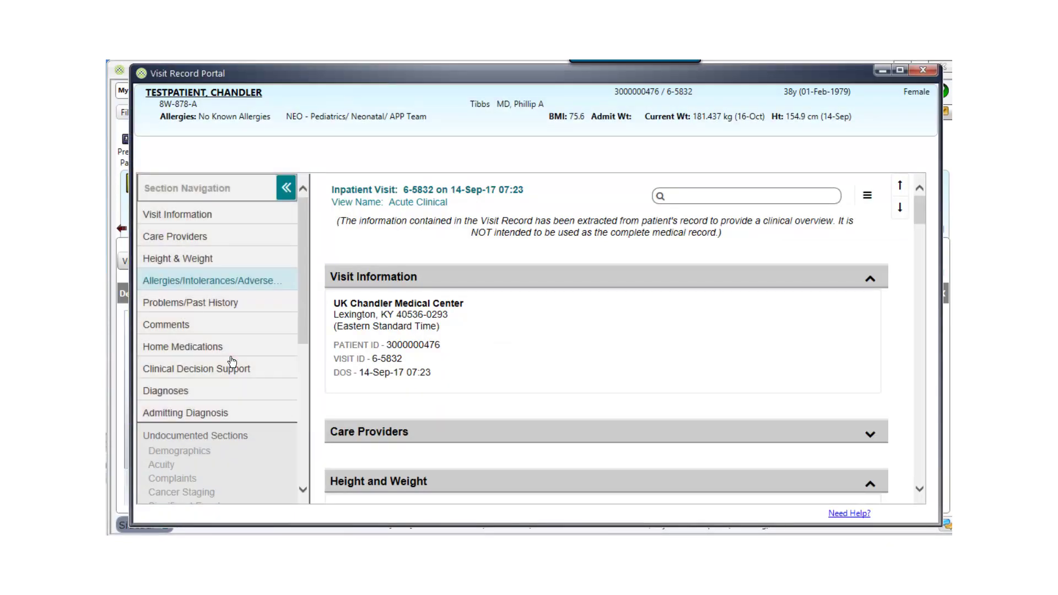
pyautogui.click(190, 280)
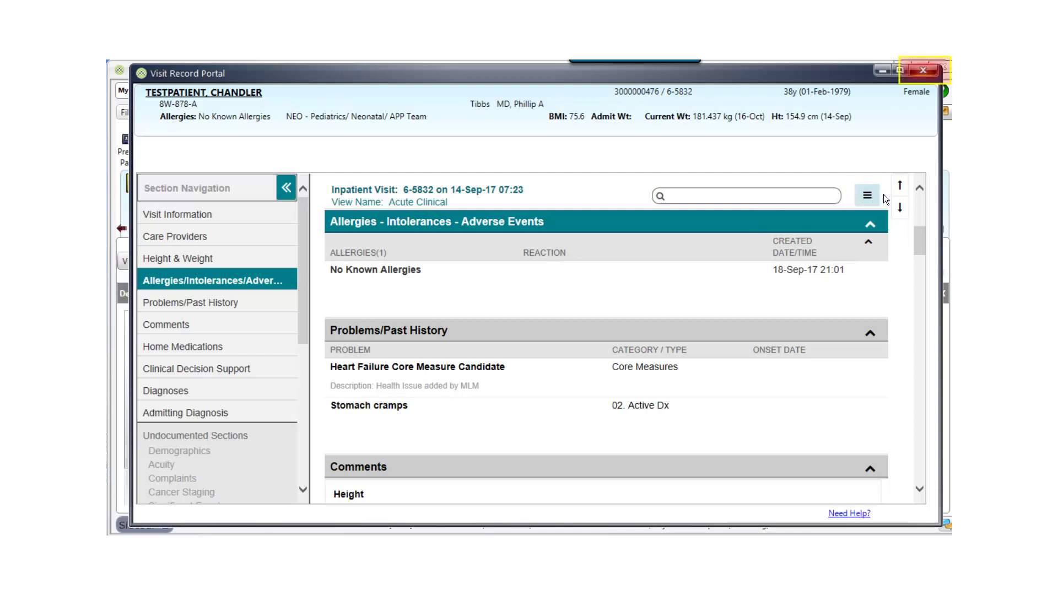
pyautogui.click(923, 72)
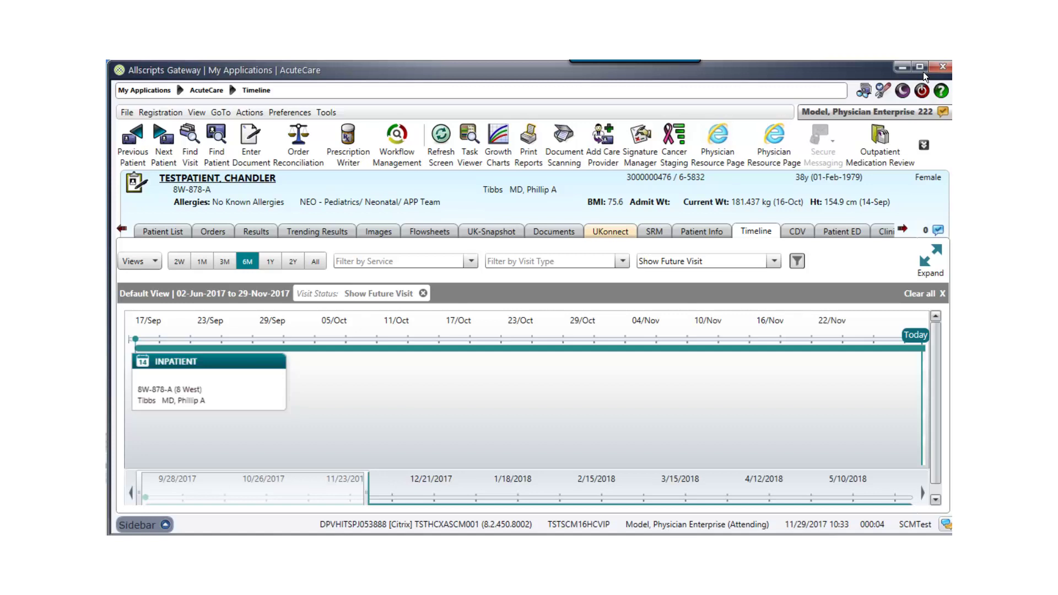
# Open the UKonnect tab, which reports the patient file cannot be found
pyautogui.click(614, 231)
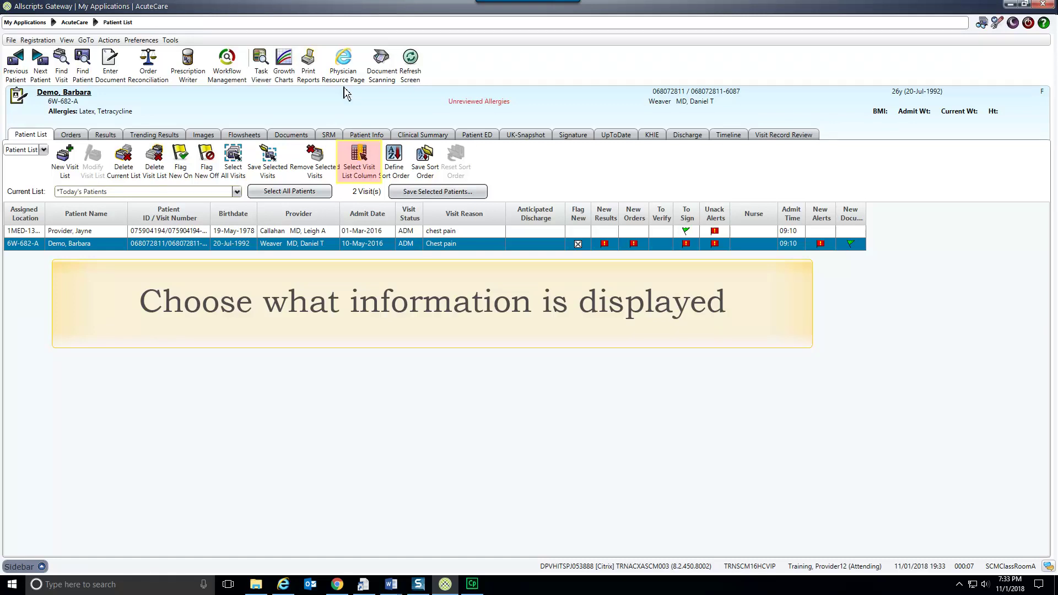
# In Select Visit List Column, add Admit DX and Isolation Protocol to the displayed columns
pyautogui.click(358, 159)
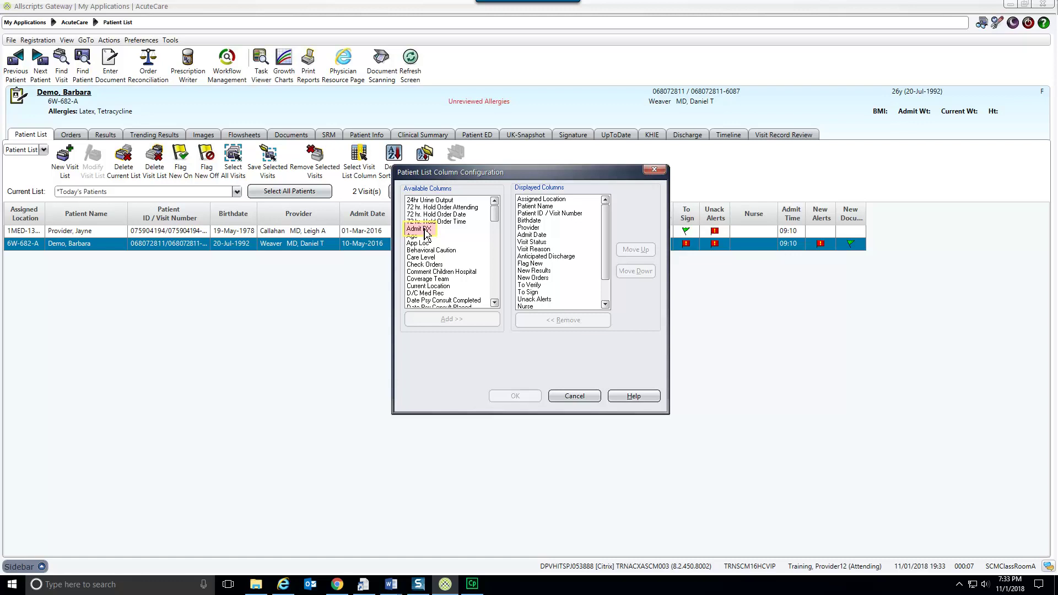
pyautogui.click(425, 228)
pyautogui.click(452, 319)
pyautogui.click(430, 264)
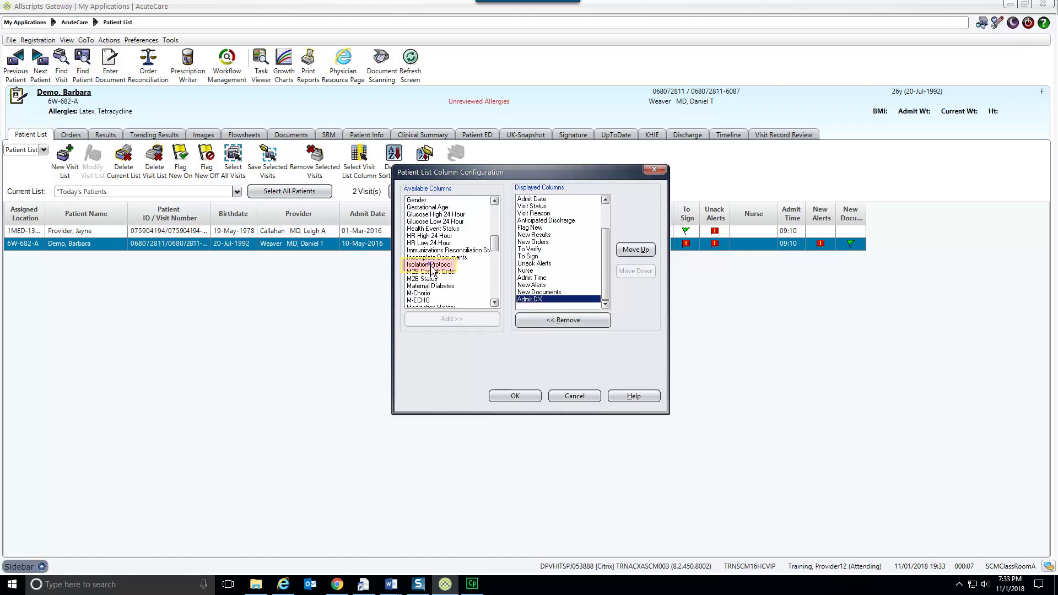
pyautogui.click(450, 319)
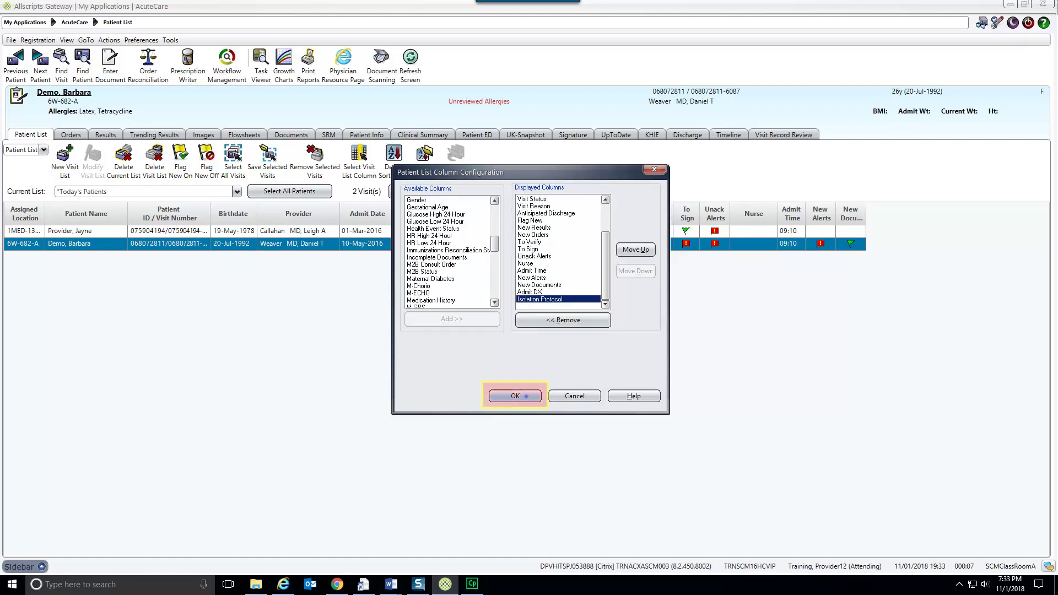
# Place Admit DX after Visit Reason and Isolation Protocol after Assigned Location, fit width, sort by Patient Name
pyautogui.click(526, 396)
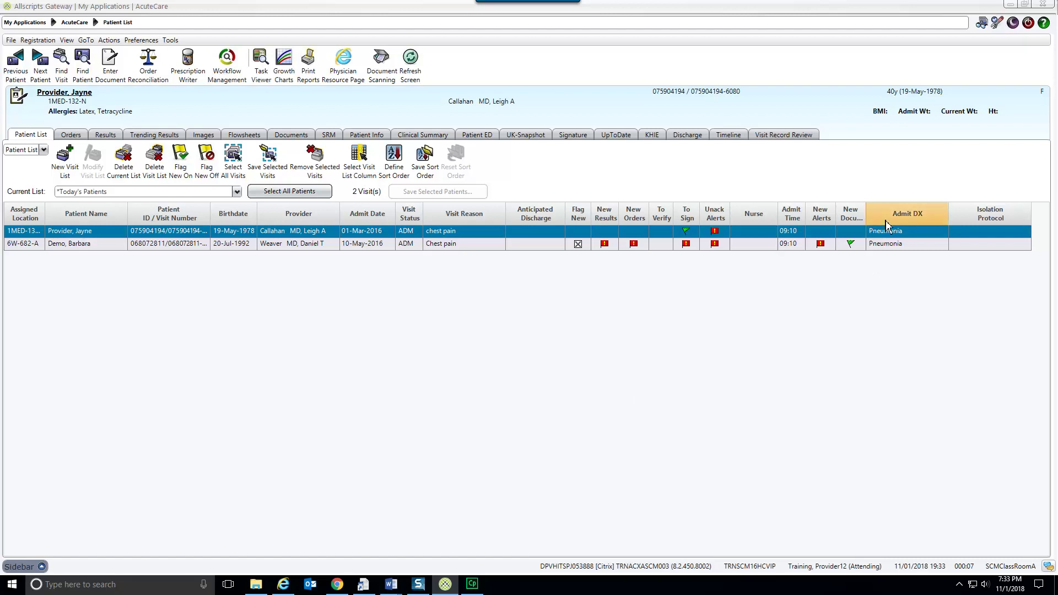
pyautogui.moveTo(888, 218); pyautogui.dragTo(493, 215)
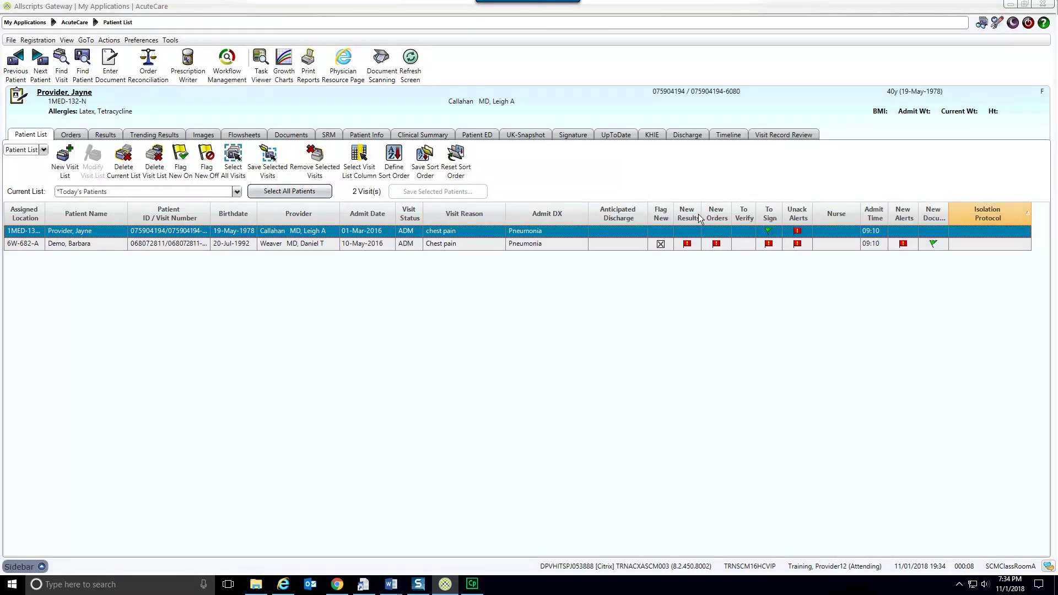
pyautogui.moveTo(987, 214); pyautogui.dragTo(49, 229)
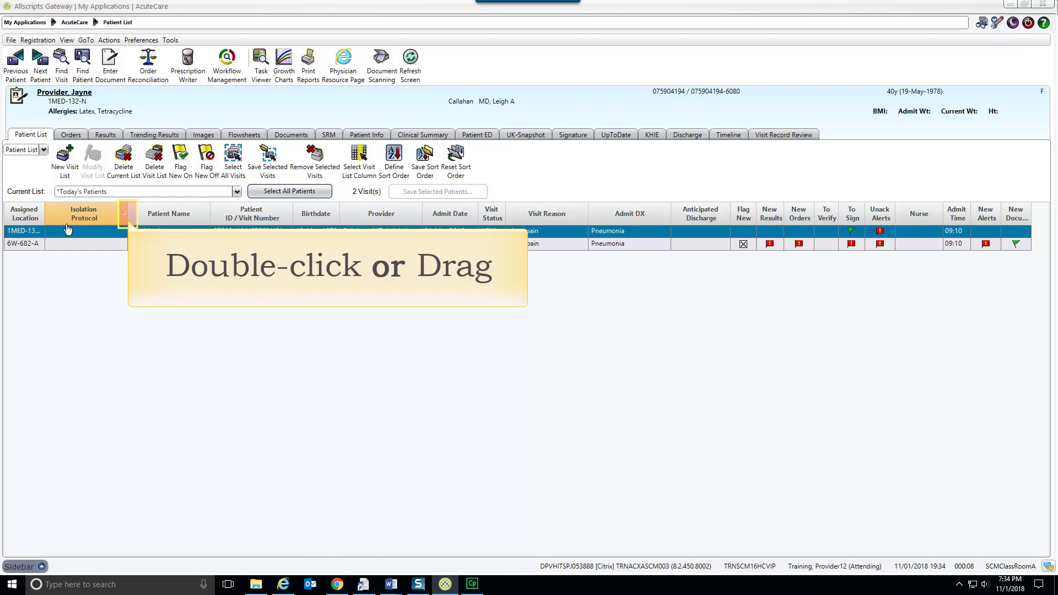
pyautogui.doubleClick(128, 219)
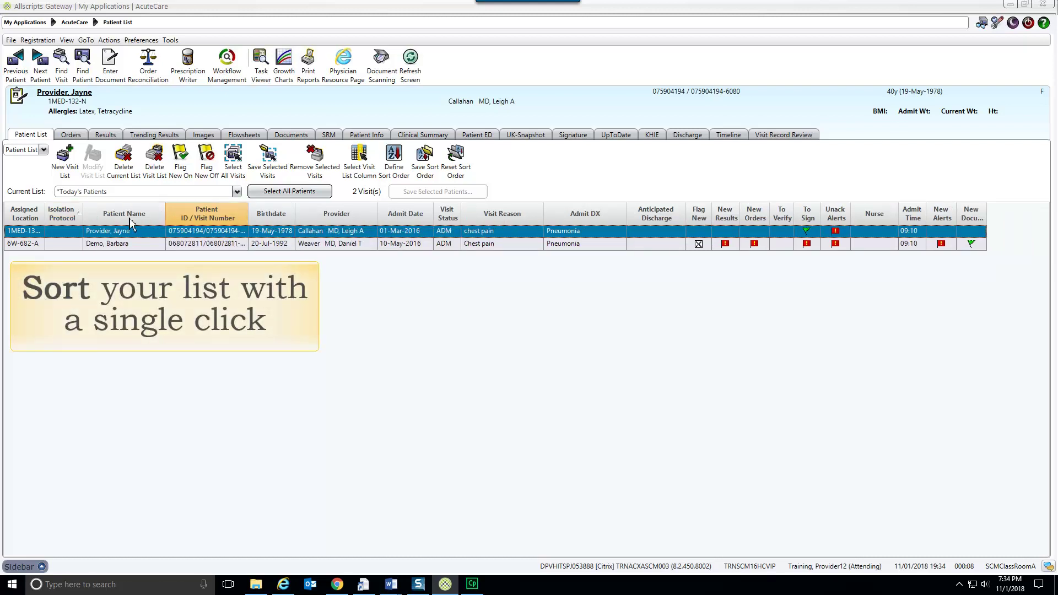
pyautogui.click(142, 217)
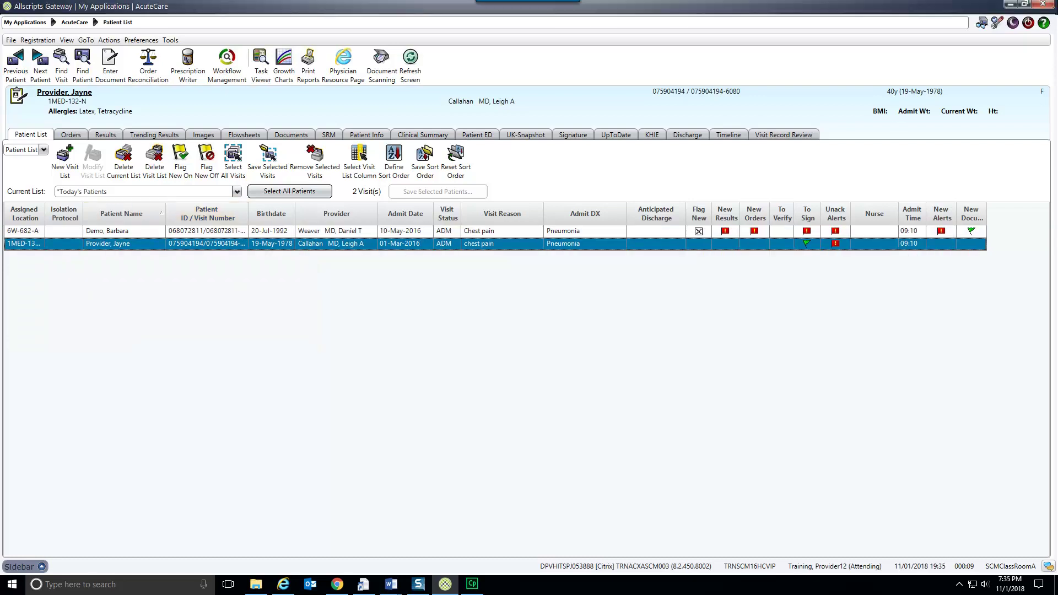
# Select both visits in Today's Patients and remove them, leaving 0 visits
pyautogui.click(325, 194)
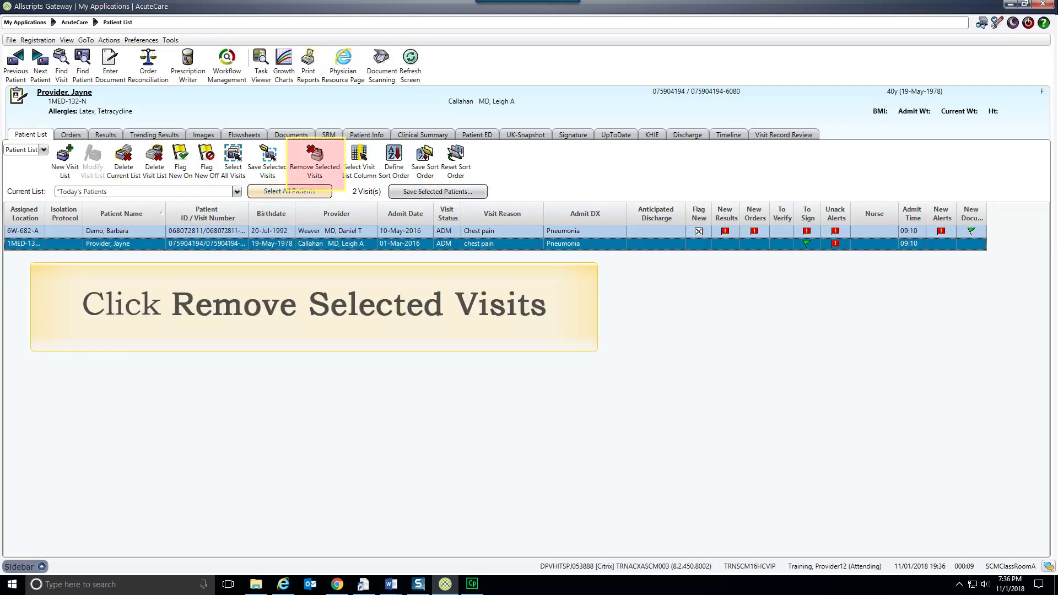
pyautogui.click(314, 160)
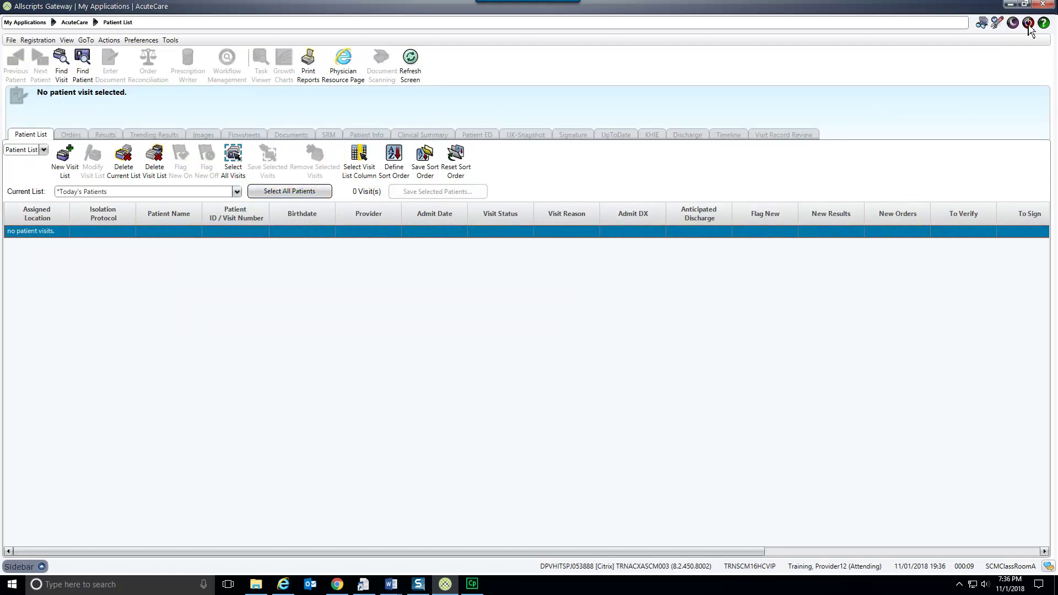